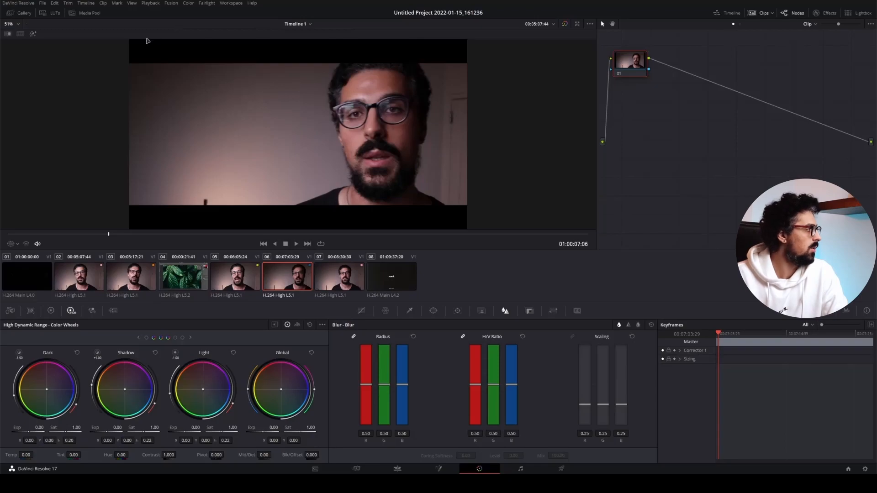
Try the viewer at 75% zoom and return it to the Fit setting
click(19, 24)
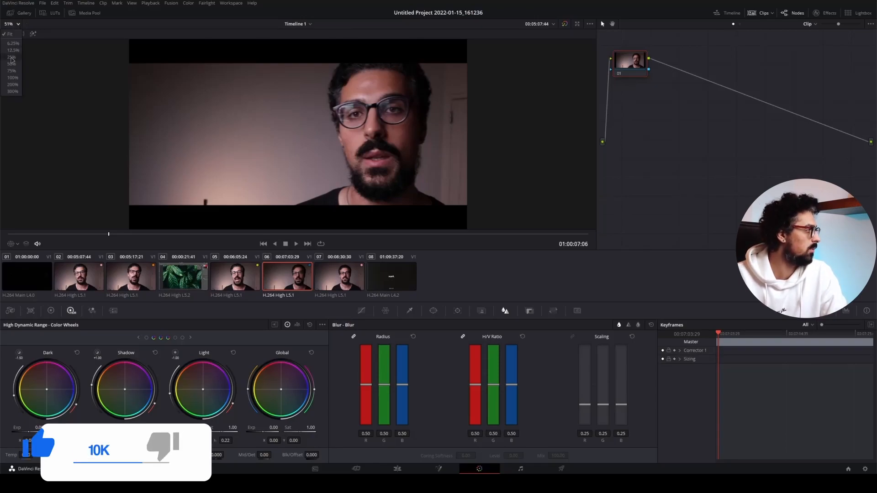
click(10, 34)
click(18, 25)
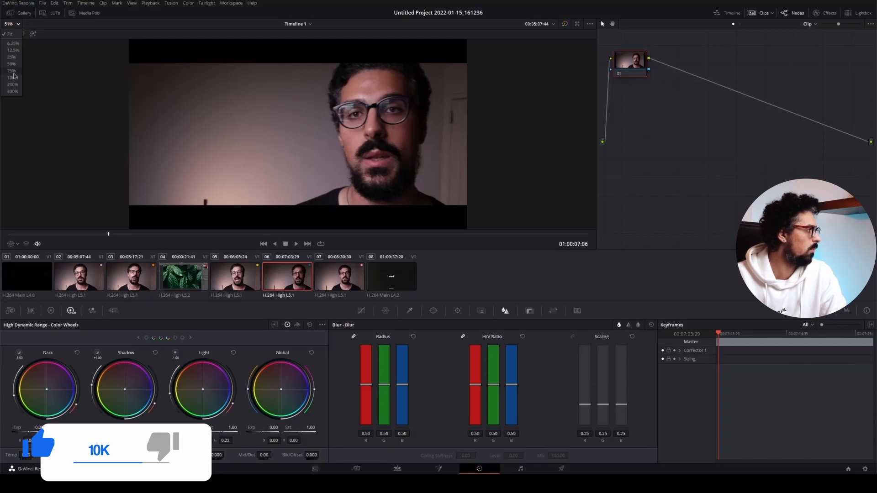
click(11, 71)
click(19, 25)
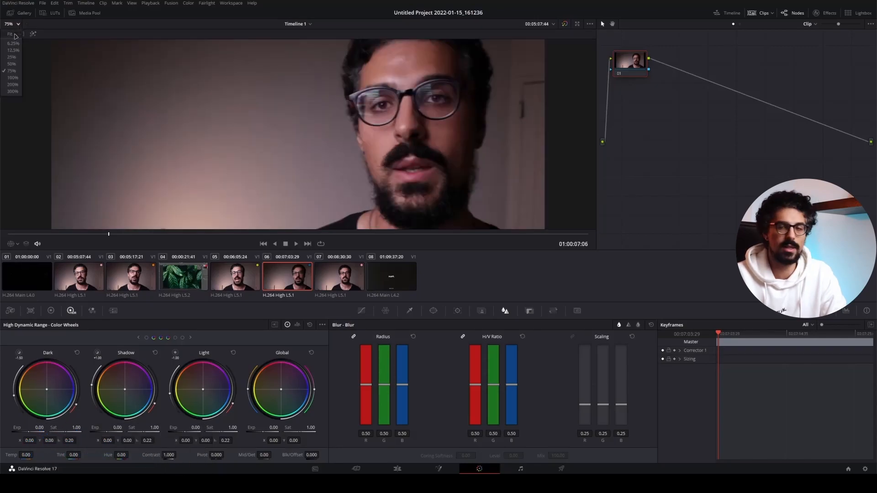
click(14, 35)
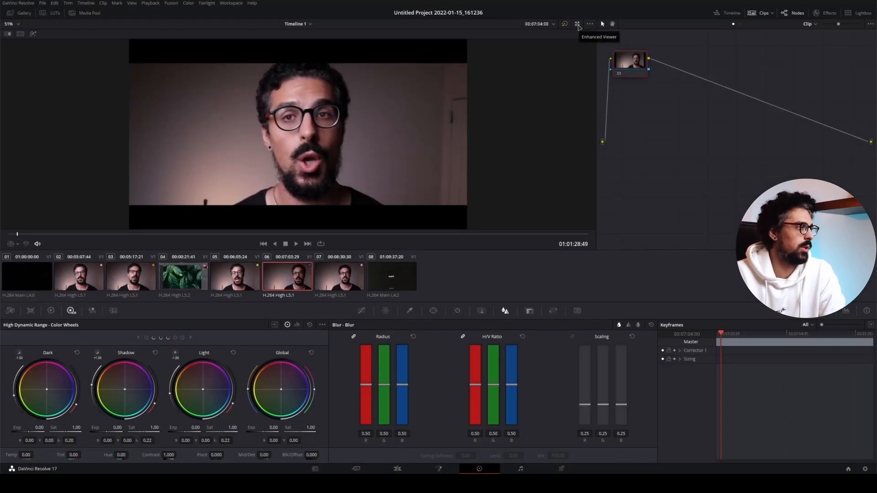
Preview the clip in the Enhanced Viewer, return to the normal layout, and look through the additional viewer options
click(578, 24)
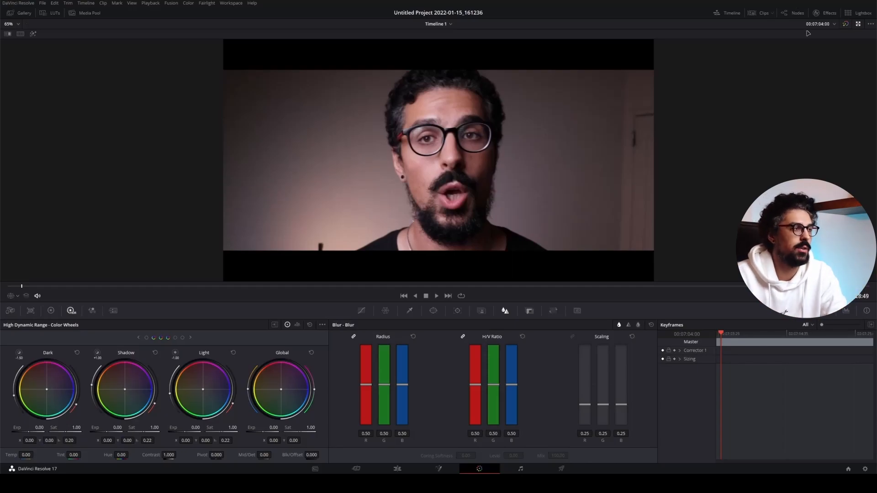
click(858, 24)
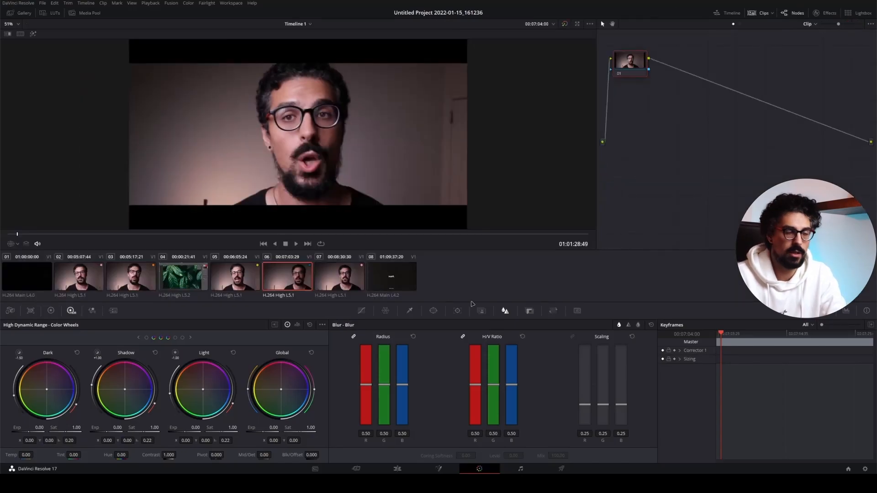
click(589, 25)
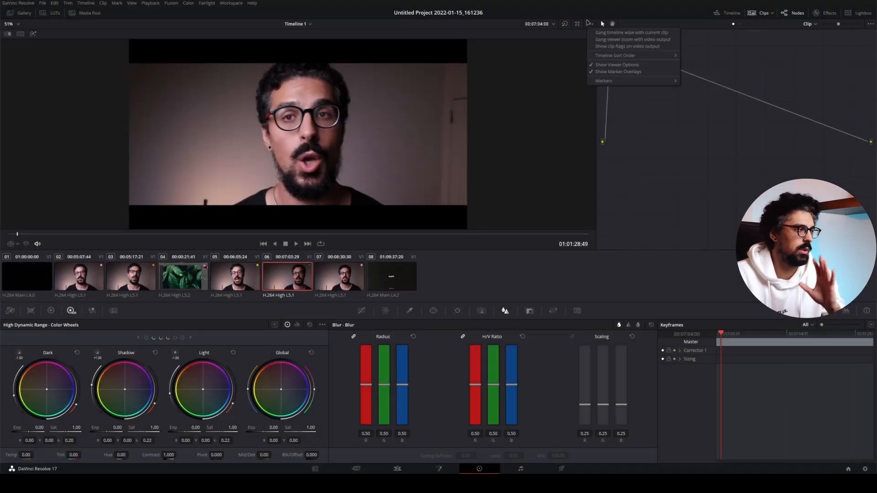
click(589, 24)
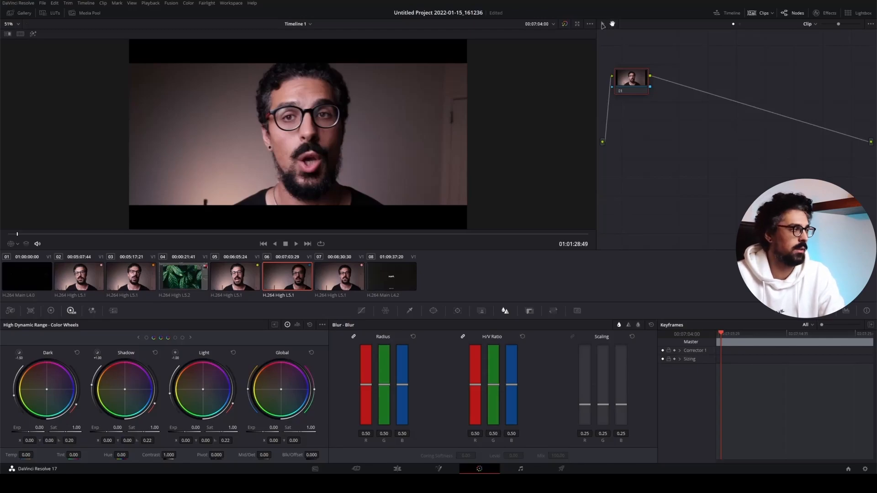
Reposition the corrector node in the node graph and slightly enlarge the node display
drag(635, 86, 654, 77)
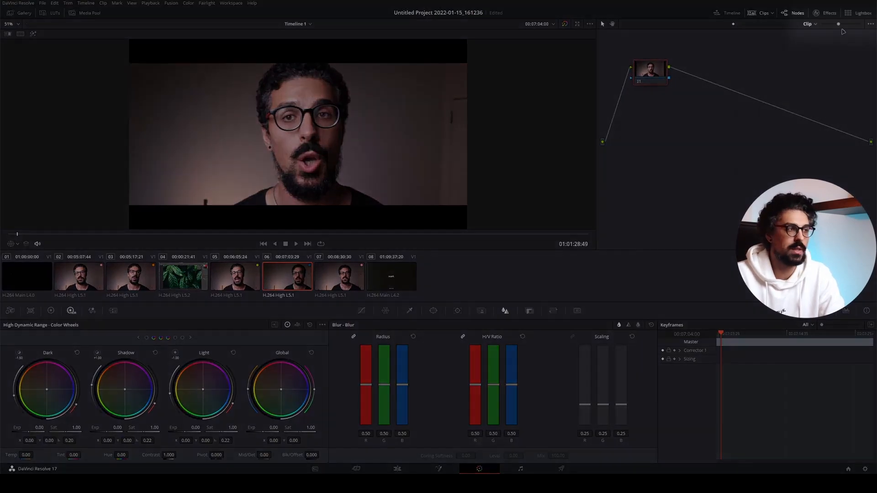
drag(839, 25, 847, 25)
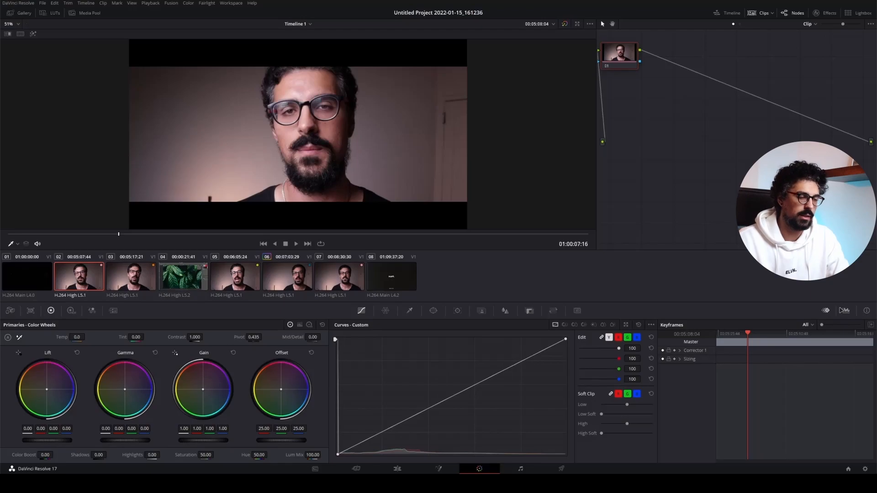
Display the video scopes and check the available scope types, keeping Parade
click(842, 310)
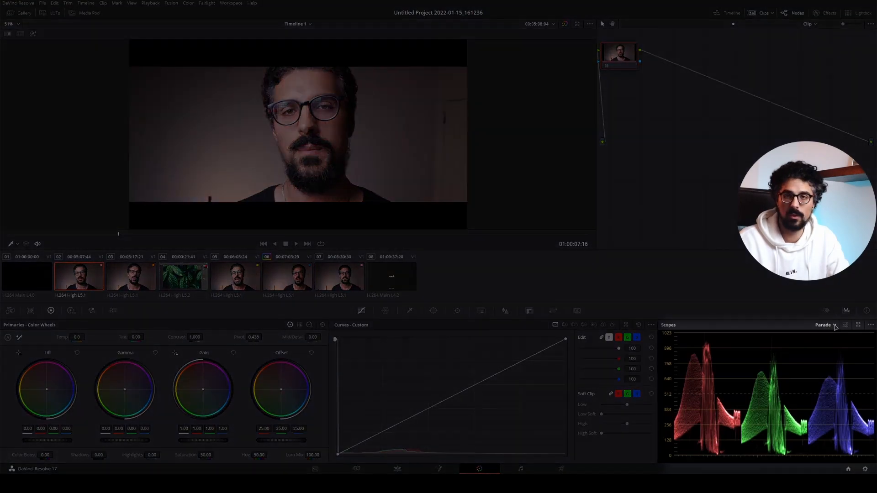
click(831, 326)
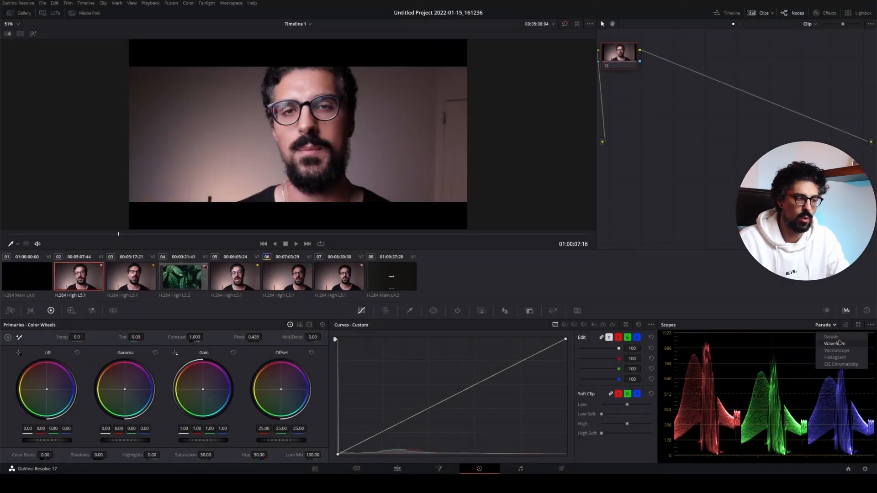
click(800, 328)
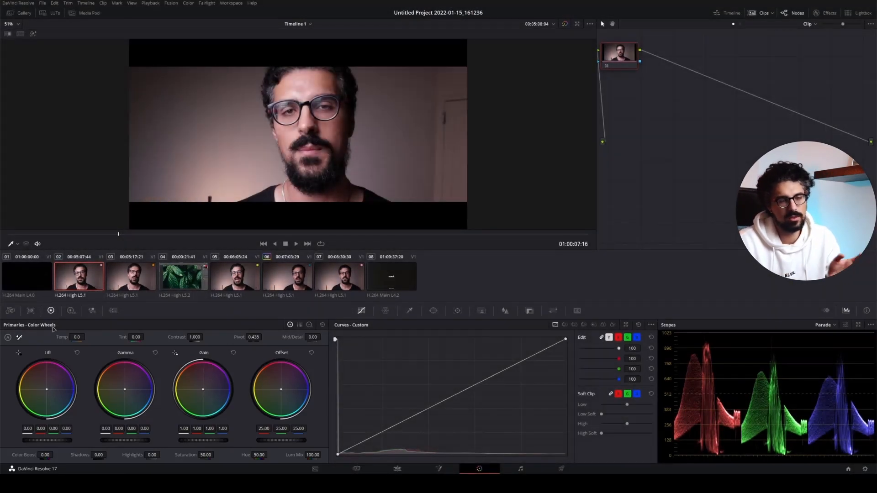
View the primaries as bars and log wheels, and return to the color wheels
click(299, 325)
click(309, 325)
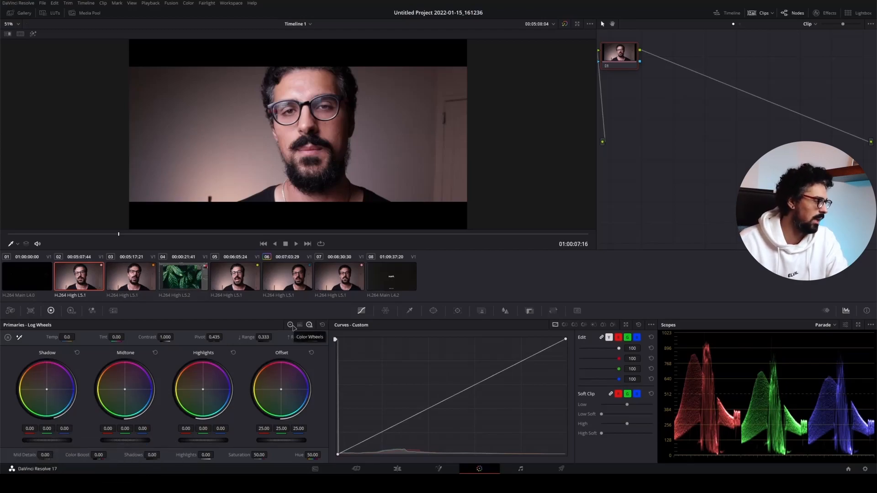
click(291, 325)
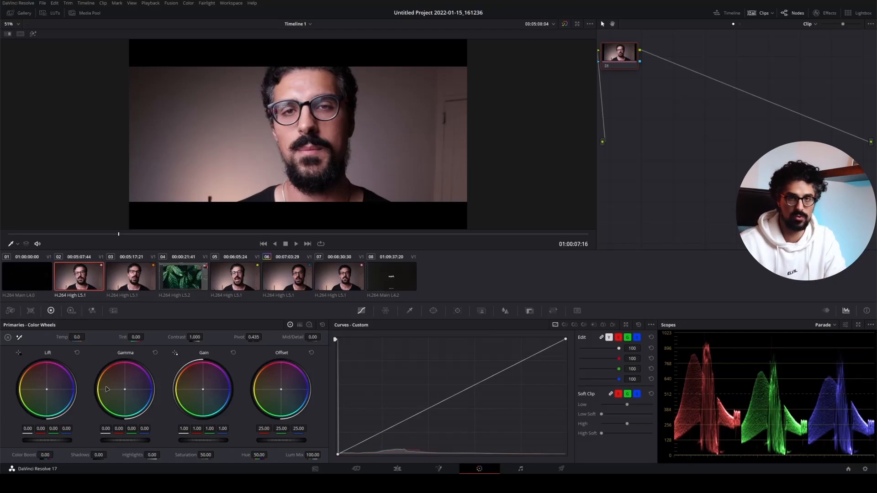
Try tinting the Lift toward red and raising its master level to 0.03, resetting the Lift wheel after each trial
click(46, 390)
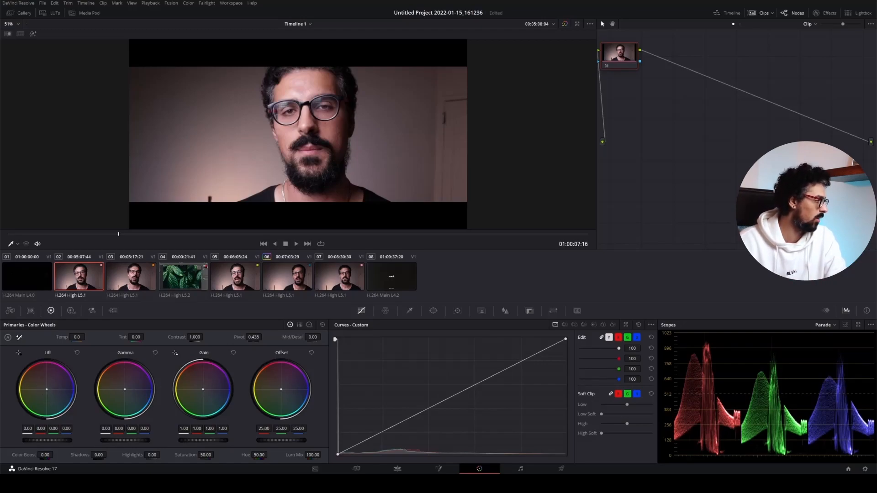
drag(46, 389, 46, 385)
drag(46, 383, 47, 385)
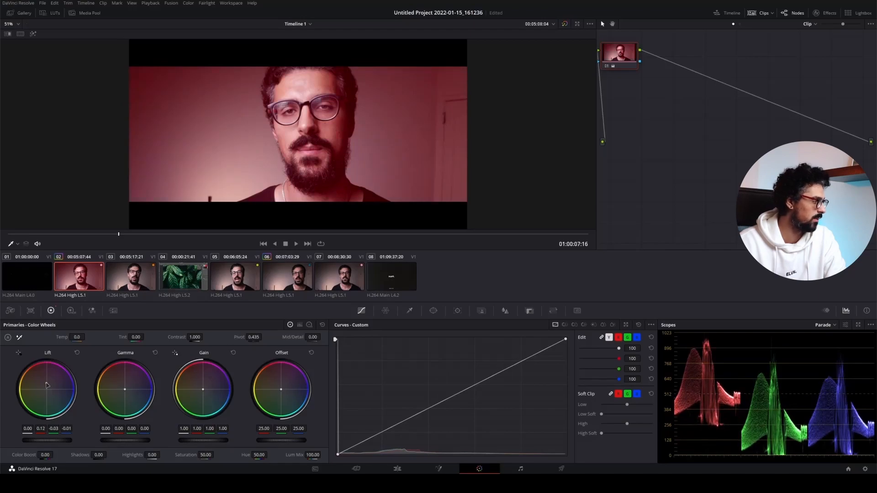
click(76, 352)
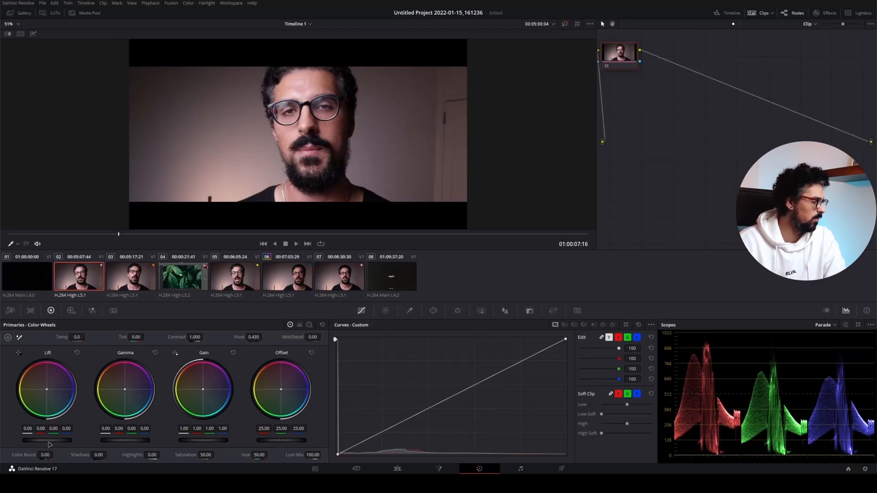
mouse_move(50, 444)
mouse_down()
mouse_move(68, 444)
mouse_move(43, 444)
mouse_move(57, 444)
mouse_up()
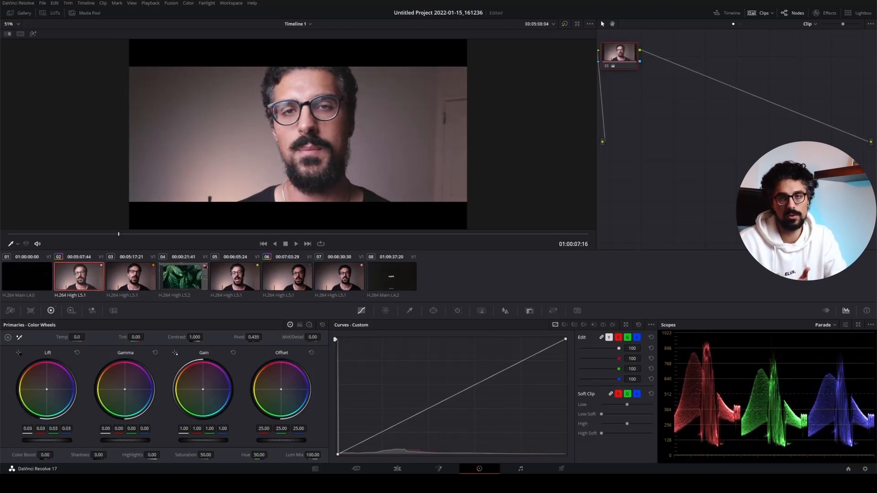
click(77, 352)
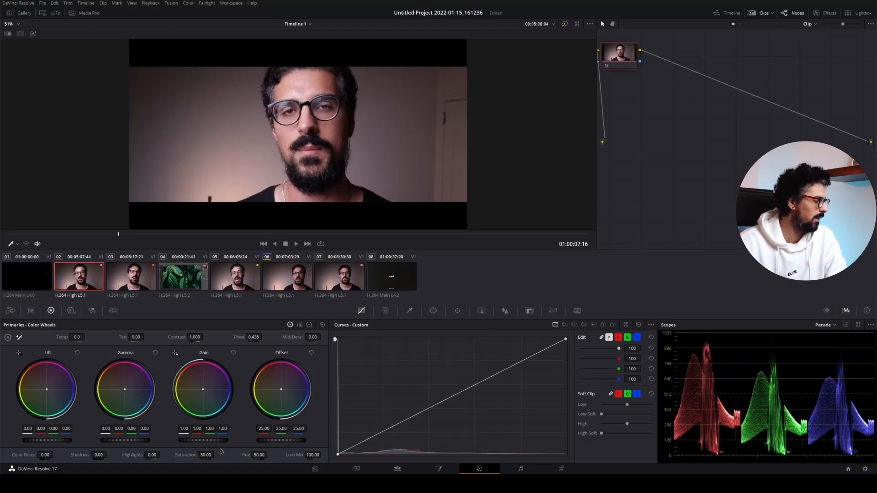
Raise the master Gain to 1.06 and the master Lift to 0.01
drag(202, 440, 216, 440)
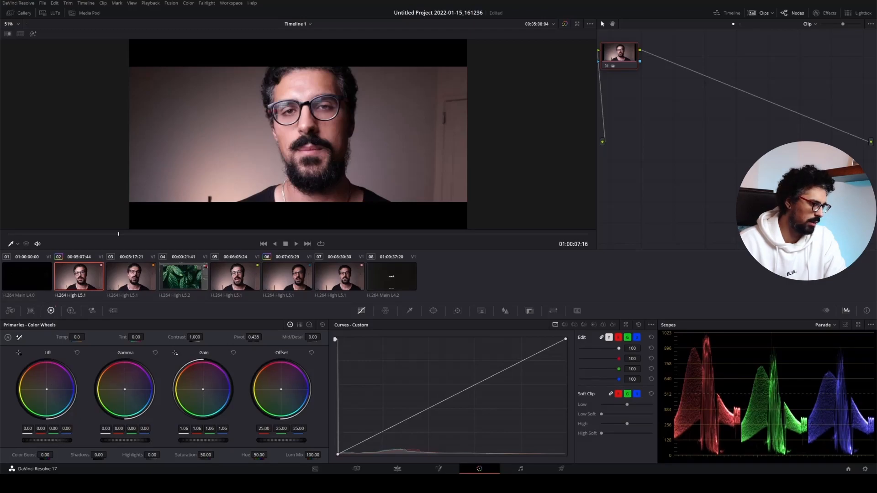
drag(47, 439, 51, 440)
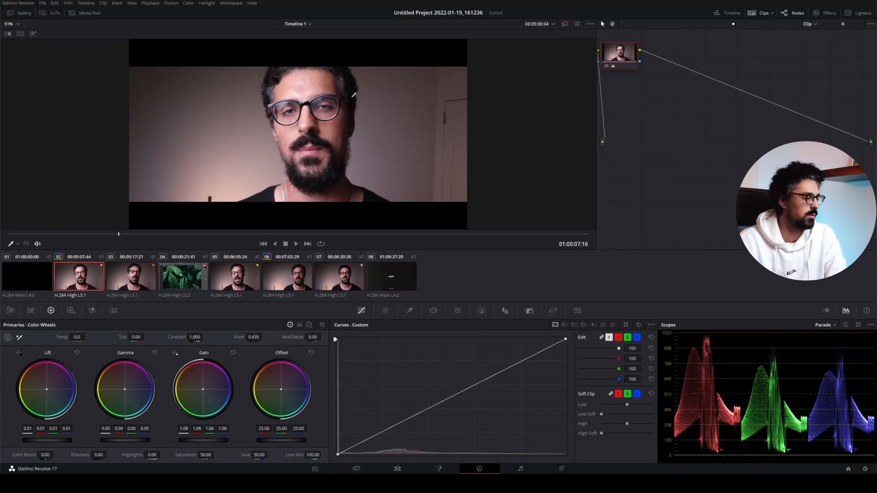
Try raising the master Gamma to 0.05 and reset the Gamma wheel
drag(124, 440, 131, 441)
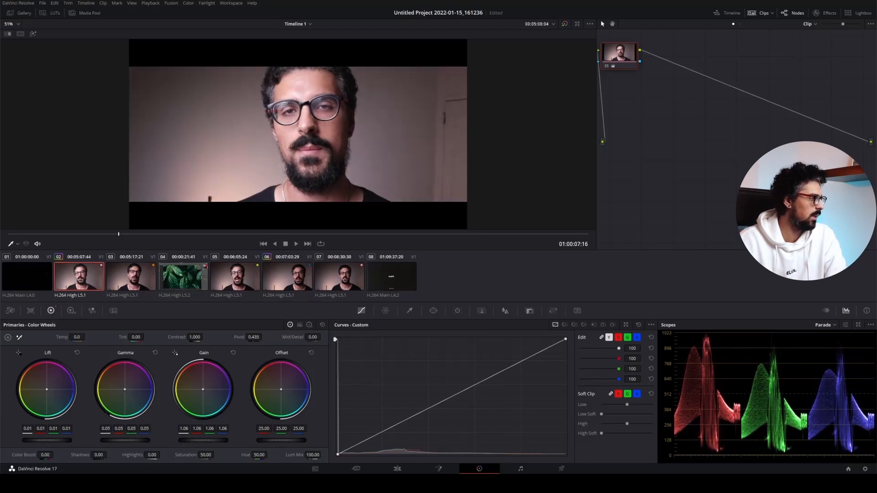
click(155, 353)
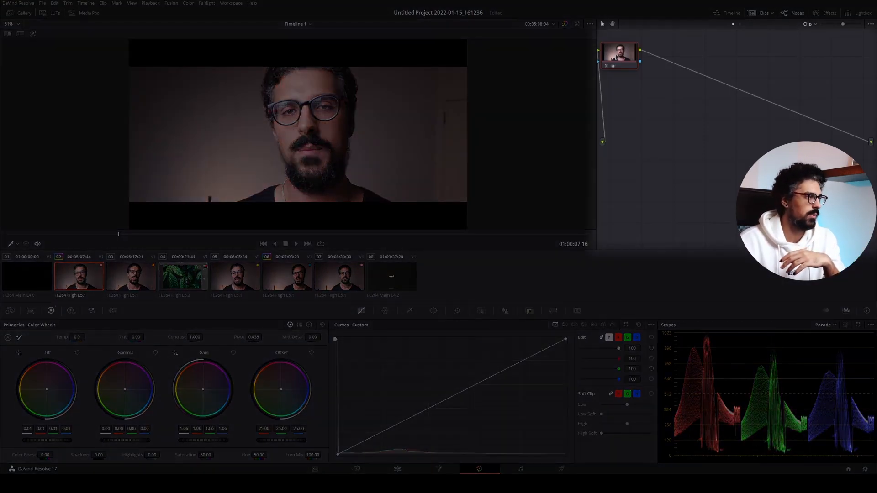
Move the corrector node level with the graph's source input and label it Contrast
drag(606, 65, 614, 161)
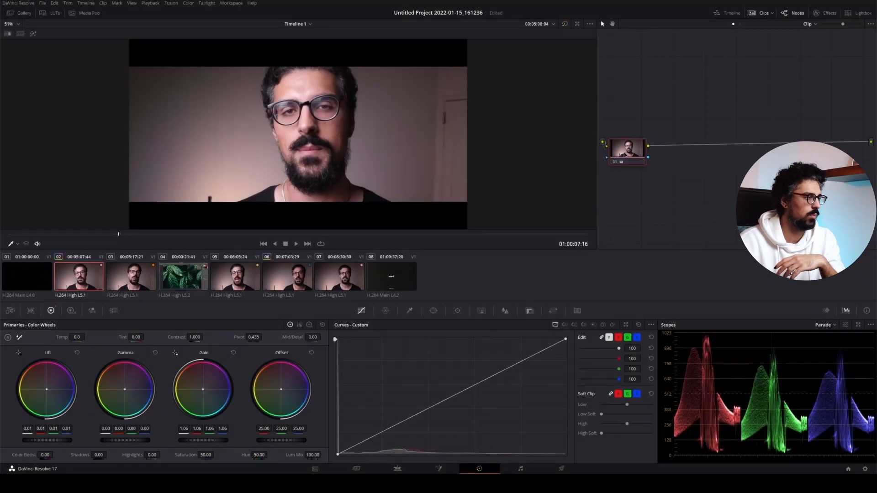
right_click(624, 143)
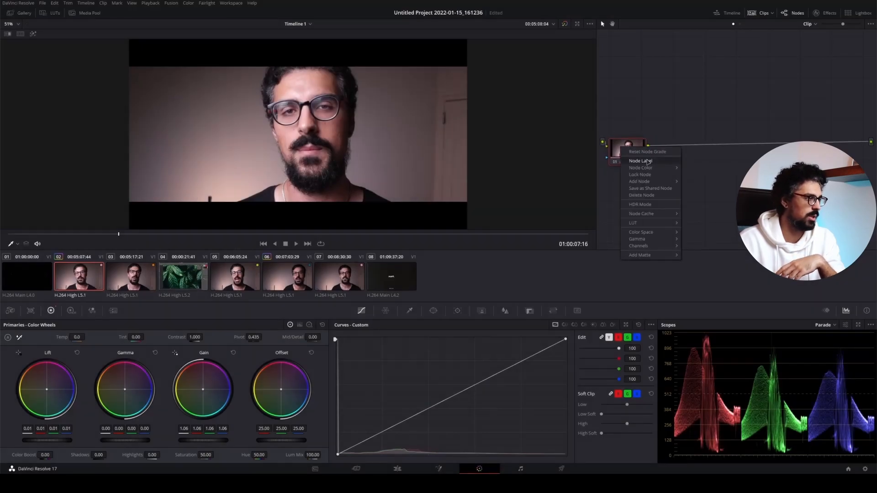
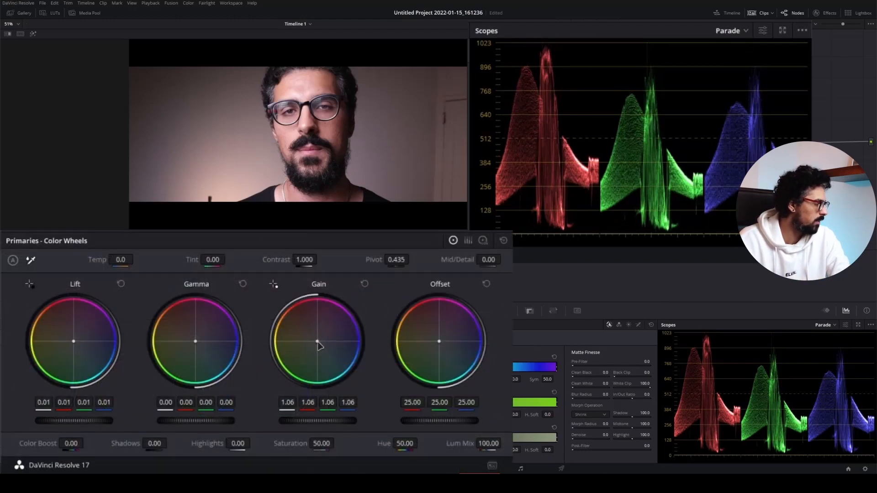
Shift the Gain color balance toward cyan-blue, to about red 0.92, green 1.10 and blue 1.16
drag(317, 343, 320, 344)
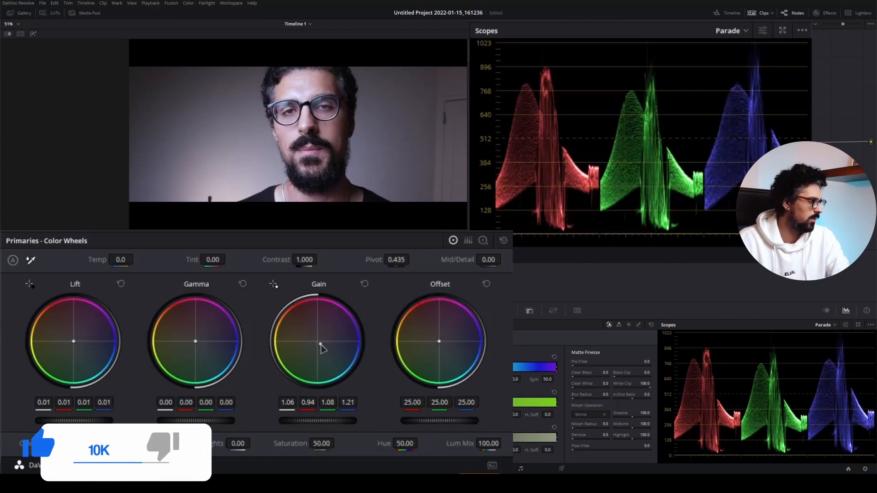
drag(320, 344, 319, 344)
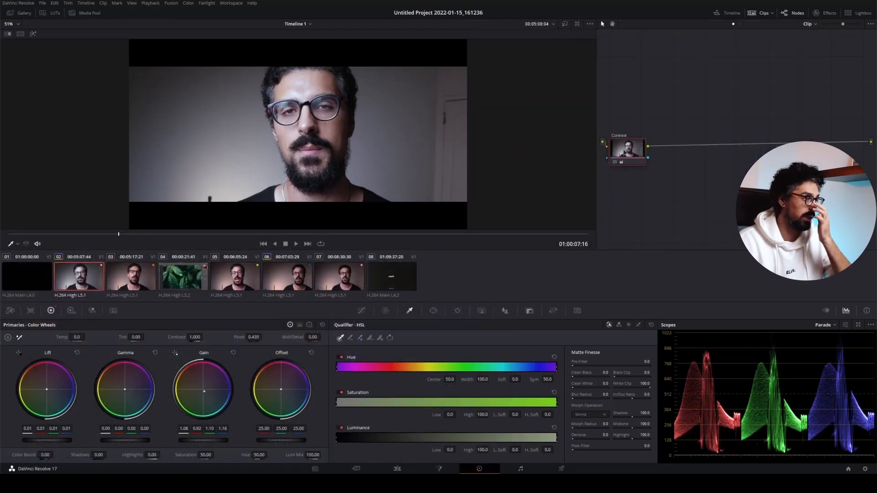
Change the Contrast node's label to "Contrast + WB"
right_click(632, 159)
click(650, 165)
click(639, 134)
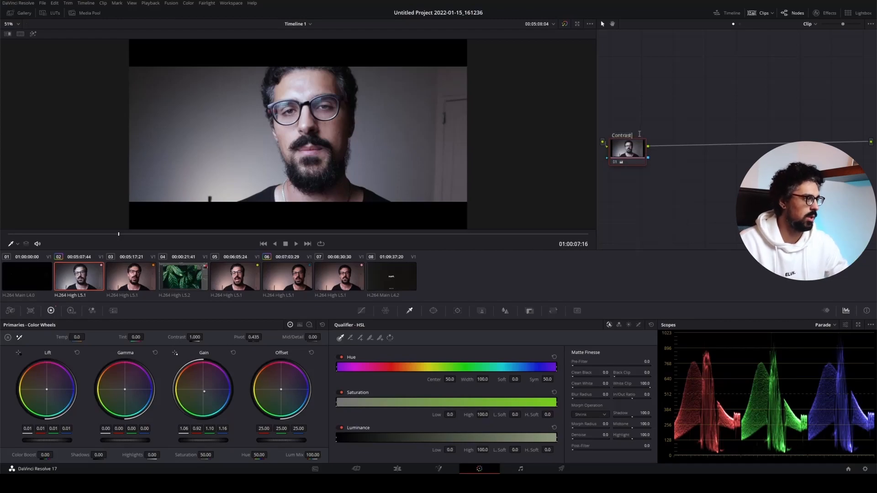
text(+ WB)
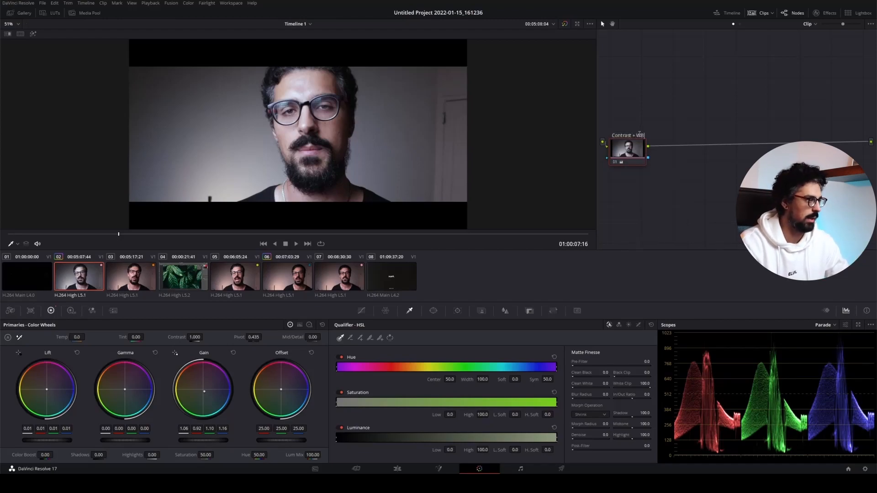
click(671, 195)
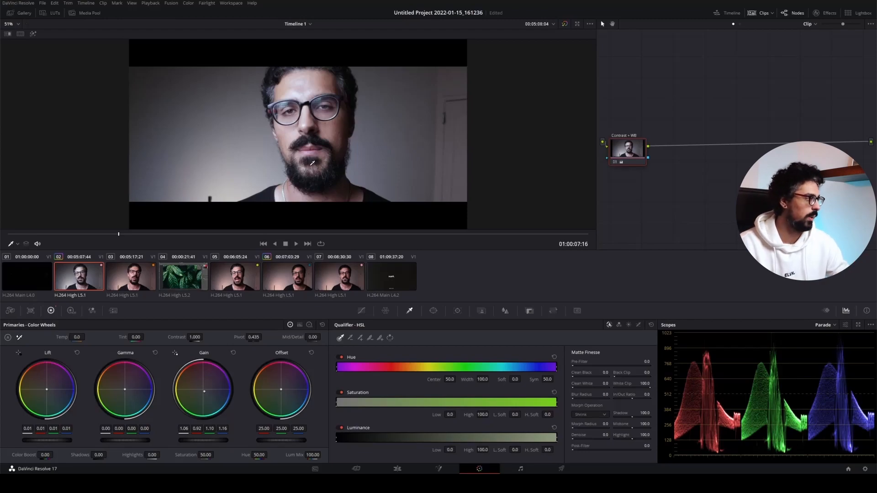
Add a serial node after the Contrast + WB node and label it "Face"
key(alt+s)
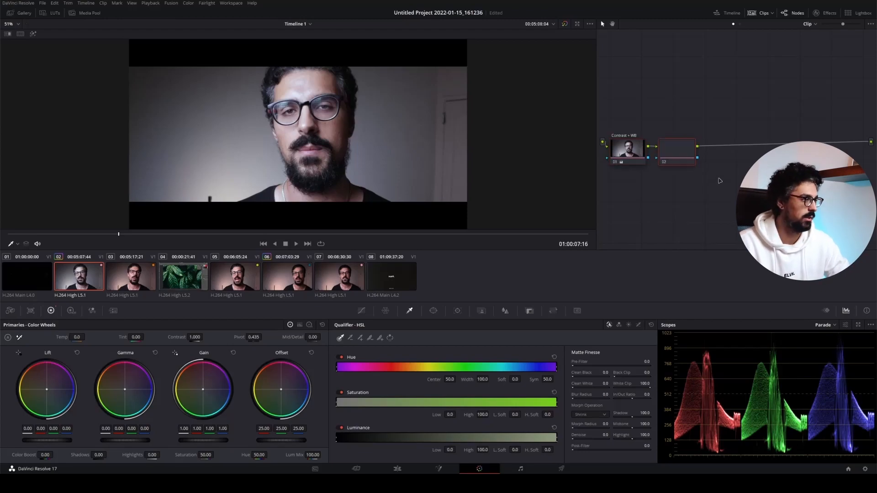
right_click(678, 148)
click(706, 163)
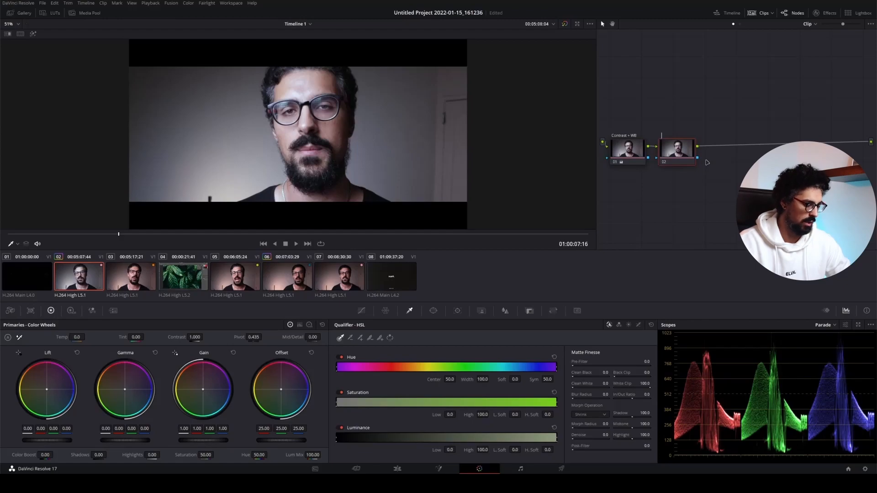
text(Face)
key(Return)
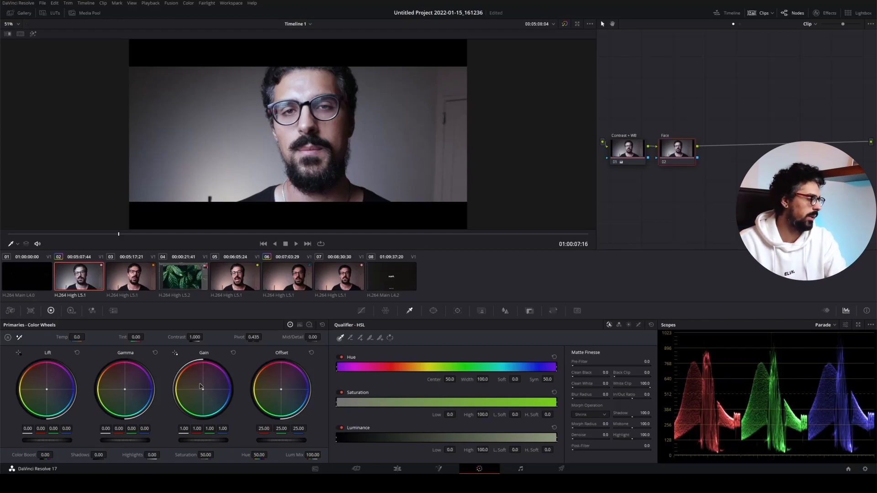
Try shifting the Face node's Offset color balance toward blue, to about red 24.93, green 23.98 and blue 32.83
drag(281, 389, 284, 392)
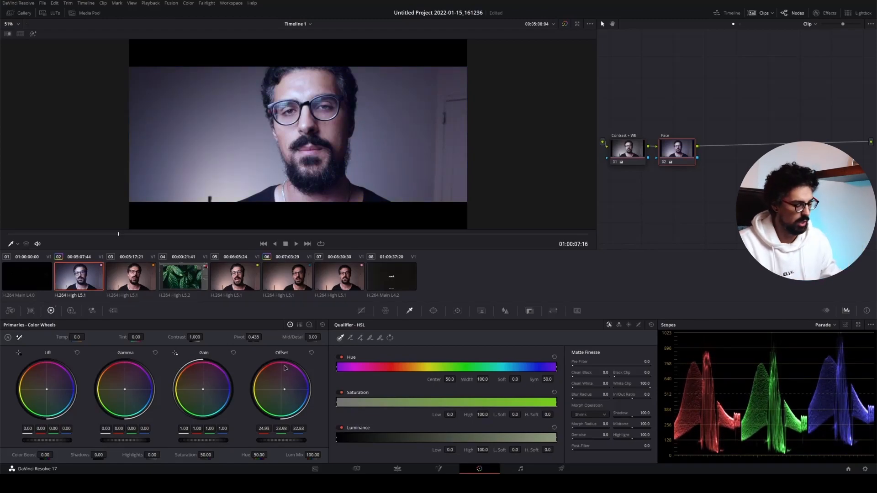
key(ctrl+z)
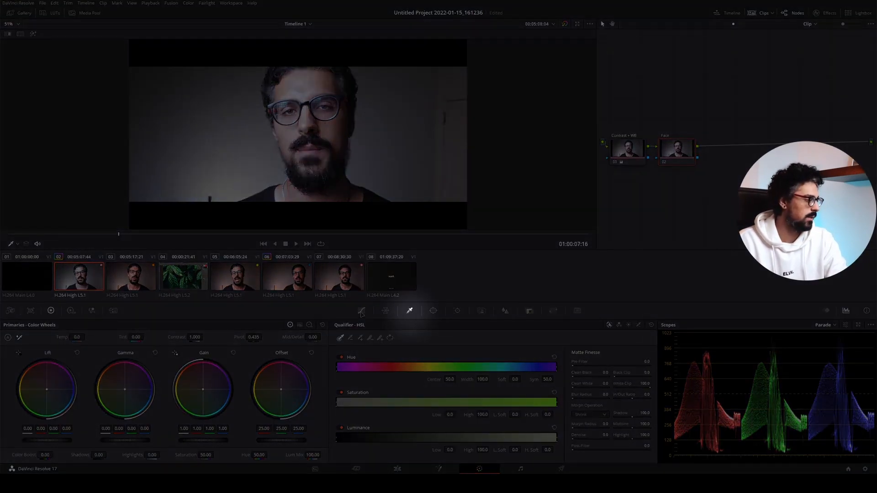
click(362, 312)
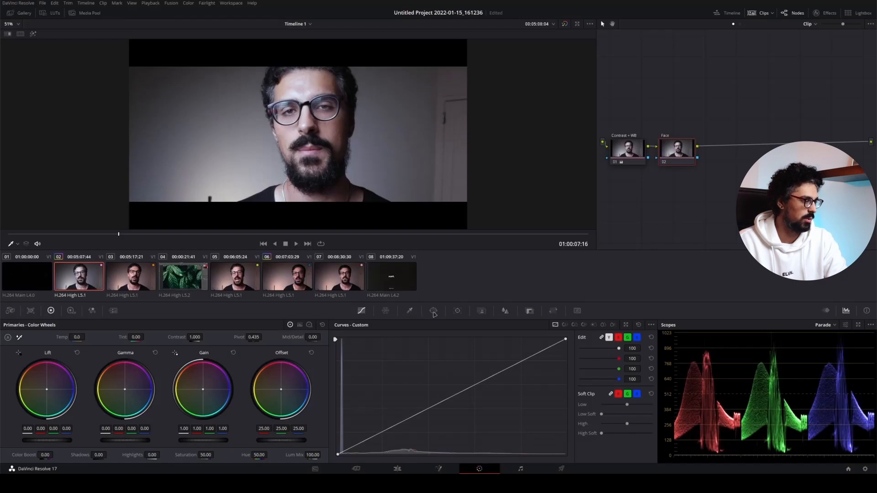
Sample the skin on the cheek with the HSL qualifier on the Face node and highlight the resulting selection
click(409, 311)
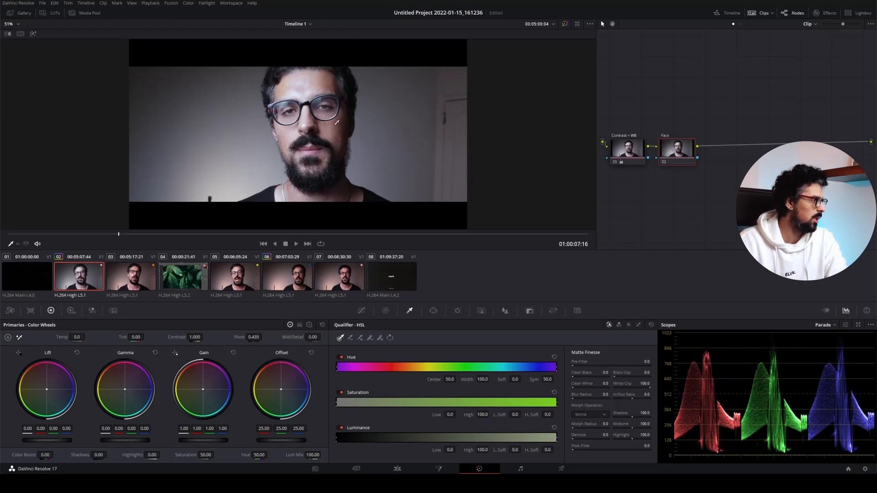
click(336, 121)
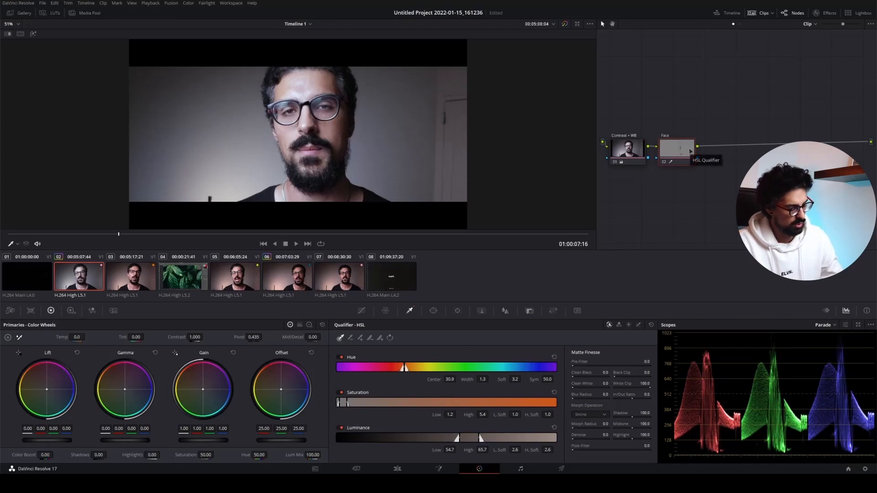
key(shift+h)
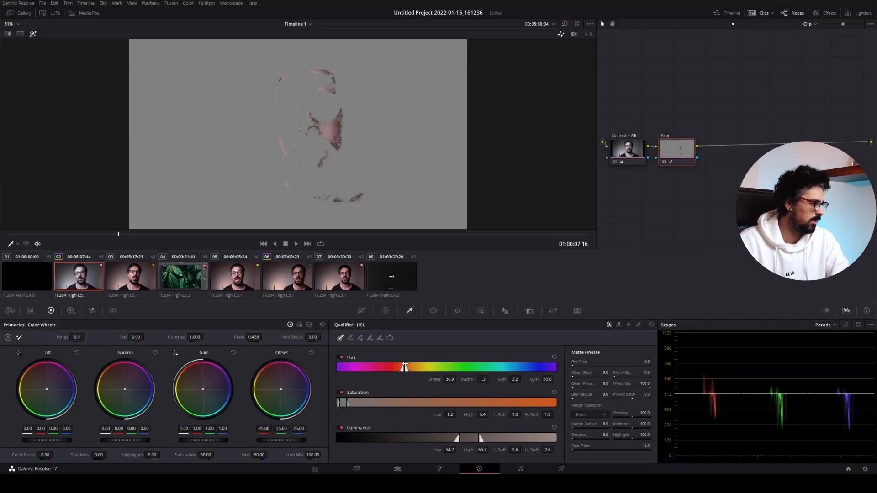
Widen the face key to hue width 58.8, saturation range 1.0 to 46.4 and luminance range 46.3 to 75.3
drag(405, 366, 342, 364)
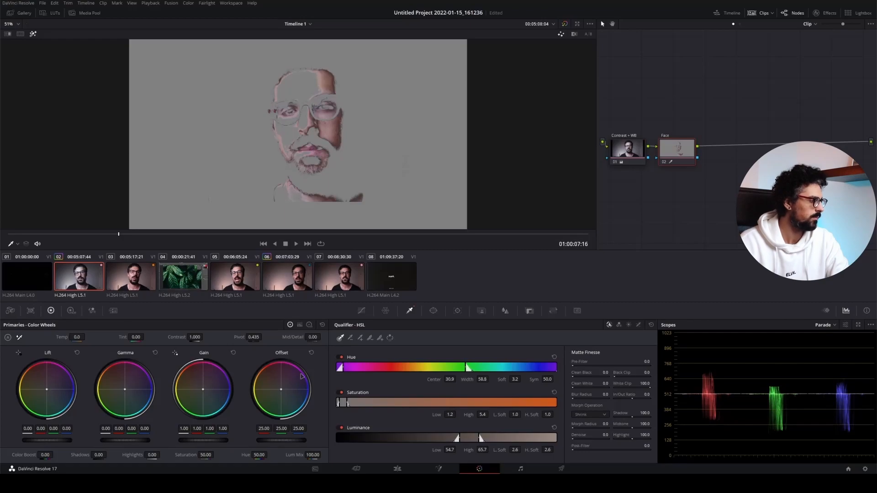
drag(346, 401, 395, 404)
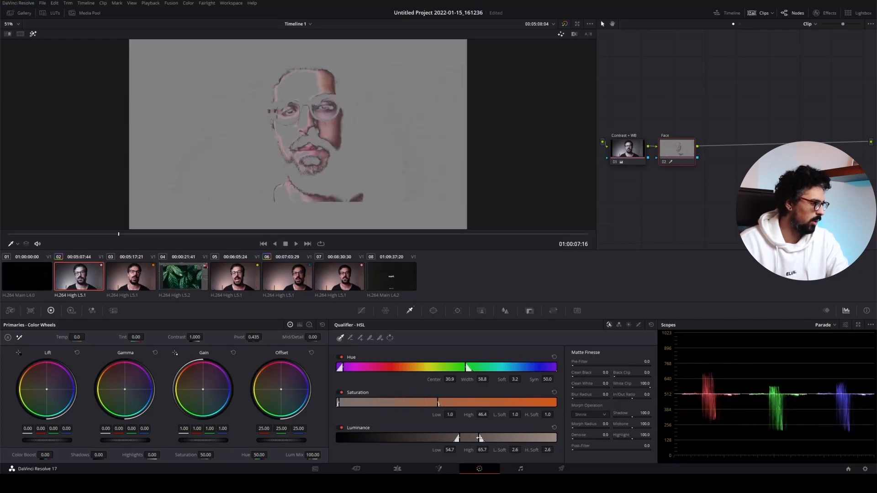
mouse_move(479, 438)
mouse_down()
mouse_move(506, 438)
mouse_move(472, 439)
mouse_up()
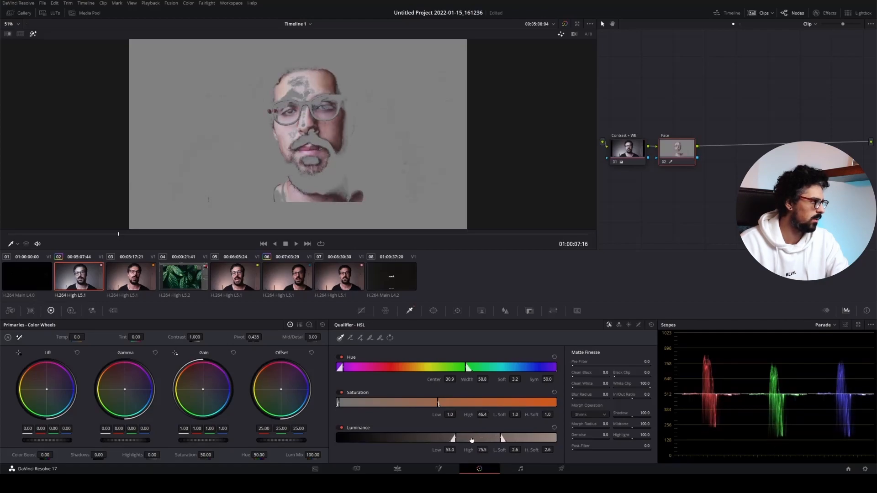
drag(454, 439, 428, 441)
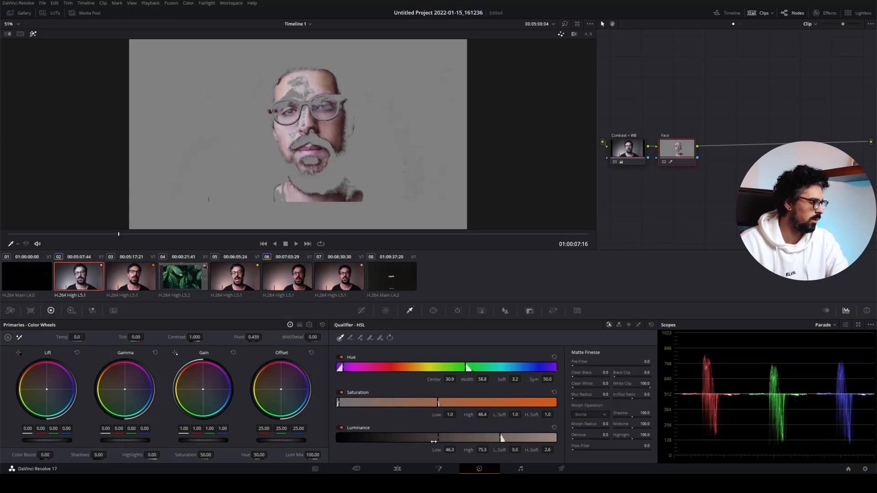
Soften the key's luminance edges to 9.6 low and 12.1 high and its upper saturation edge to about 9.1, ending with the highlight off
drag(438, 440, 449, 441)
drag(504, 439, 512, 440)
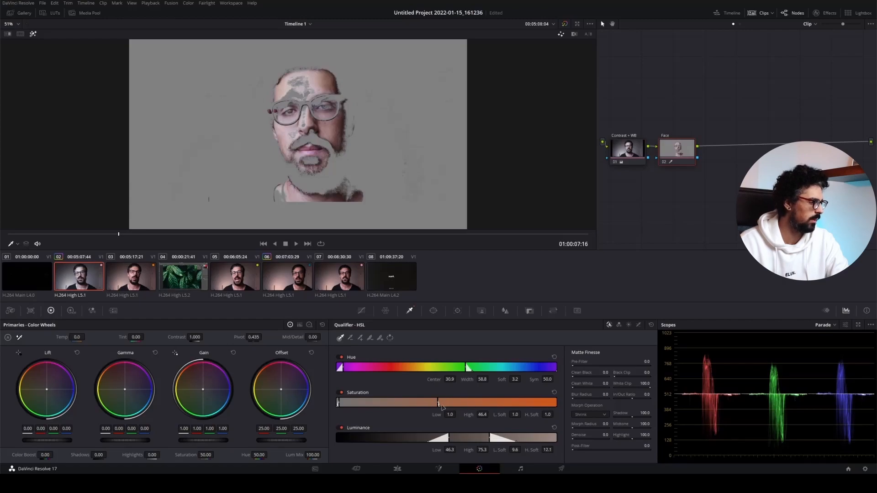
drag(438, 405, 443, 404)
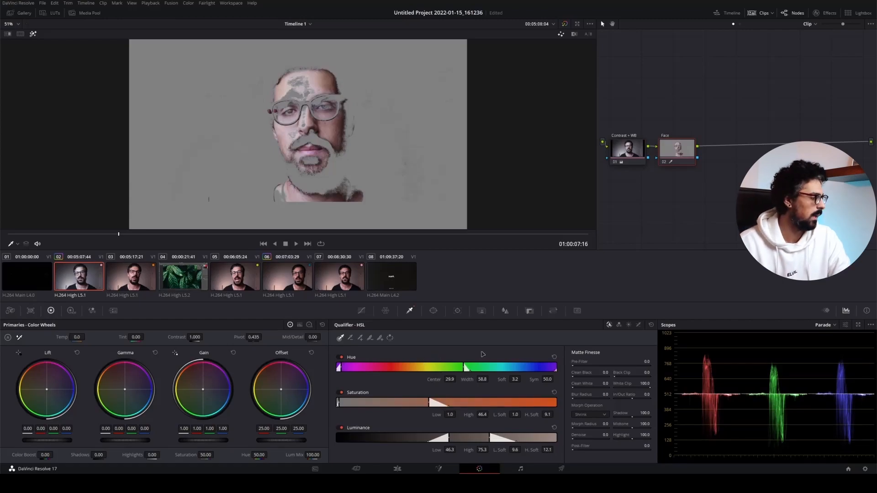
key(shift+h)
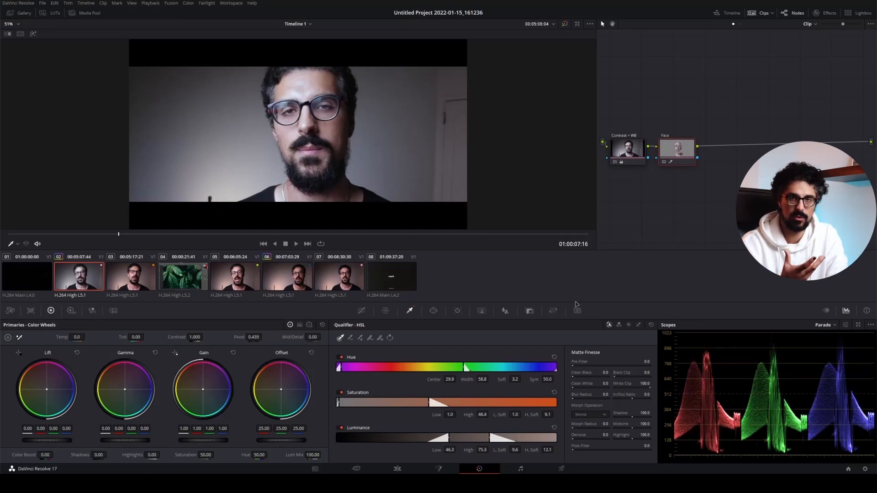
Switch the scope display from Parade to Vectorscope
click(822, 325)
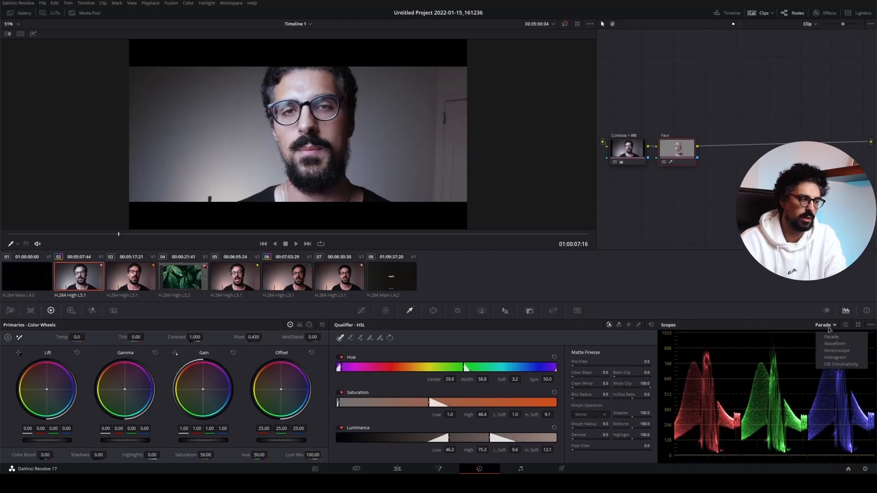
click(837, 350)
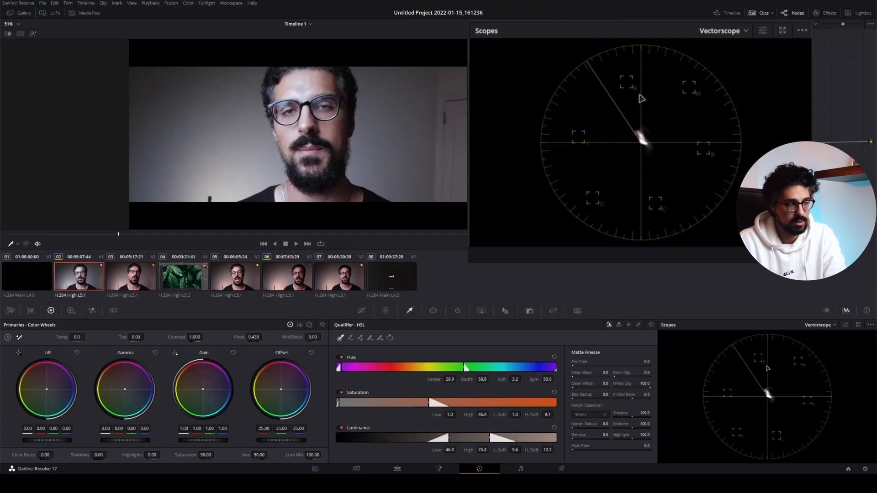
click(762, 34)
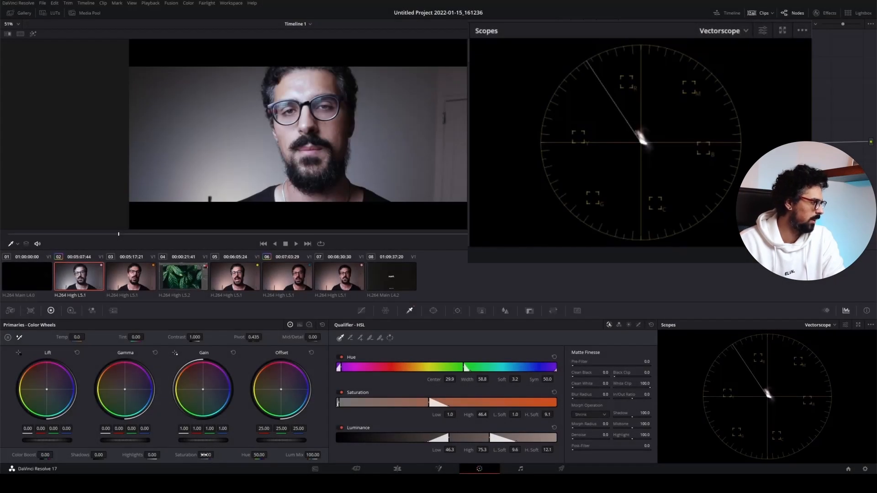
Raise the Face node's saturation to 68.40 and shift its Offset to about red 23.65, green 23.81 and blue 20.47
drag(204, 454, 216, 454)
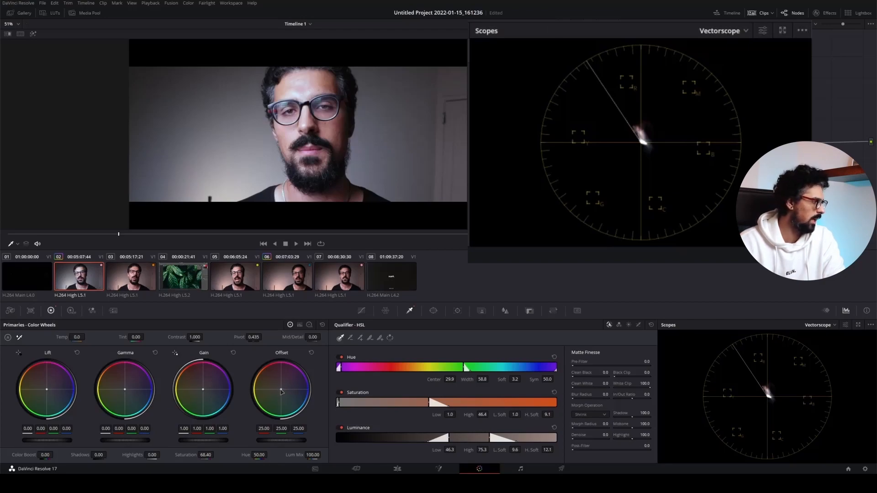
drag(281, 389, 280, 389)
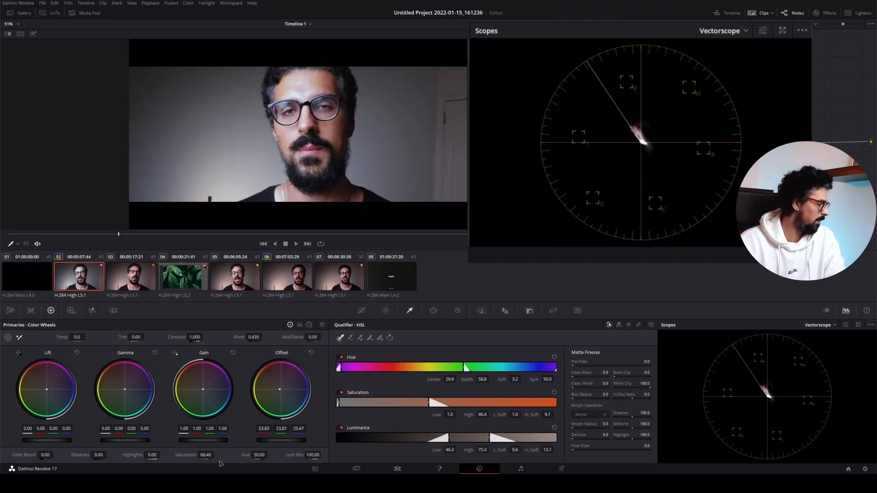
drag(206, 455, 213, 455)
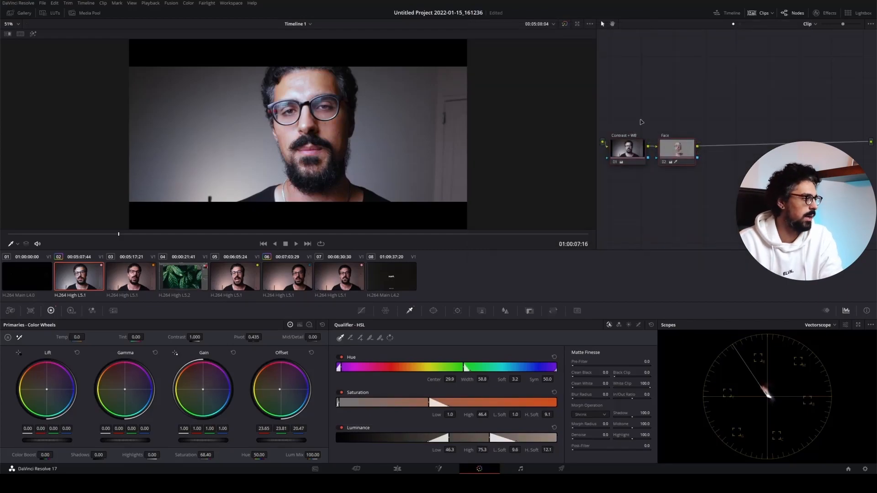
Pull the midpoint of the Contrast + WB node's custom curve slightly below the diagonal
click(613, 151)
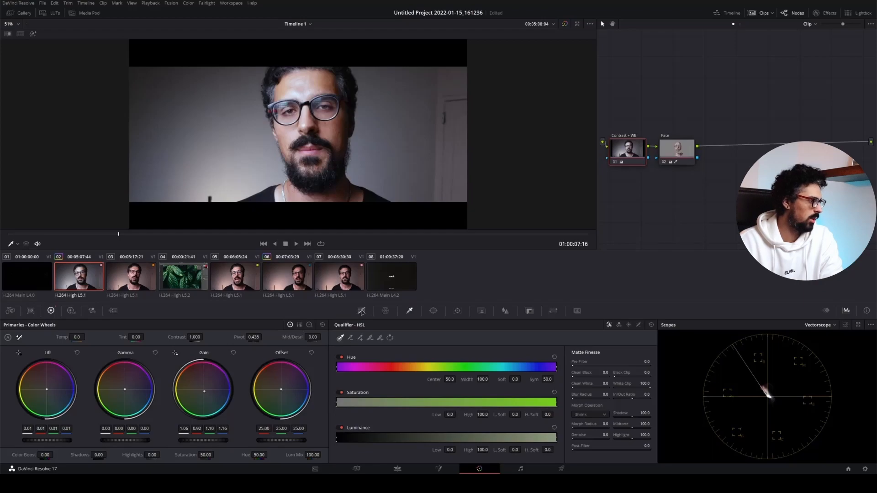
click(361, 311)
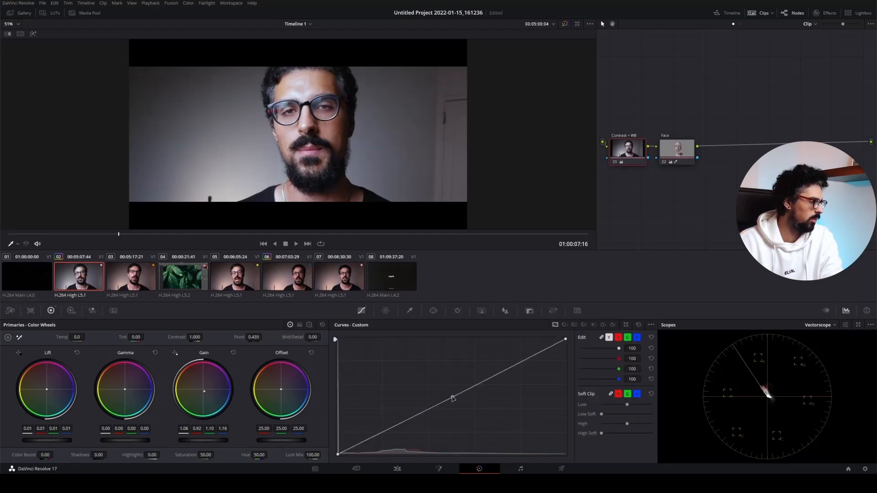
drag(453, 397, 456, 399)
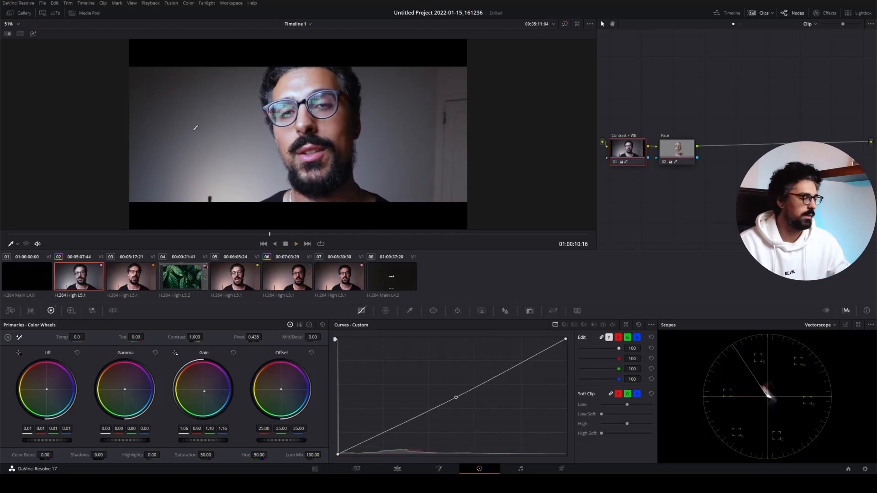
Add a serial node after the Face node and label it "Vignette"
click(677, 151)
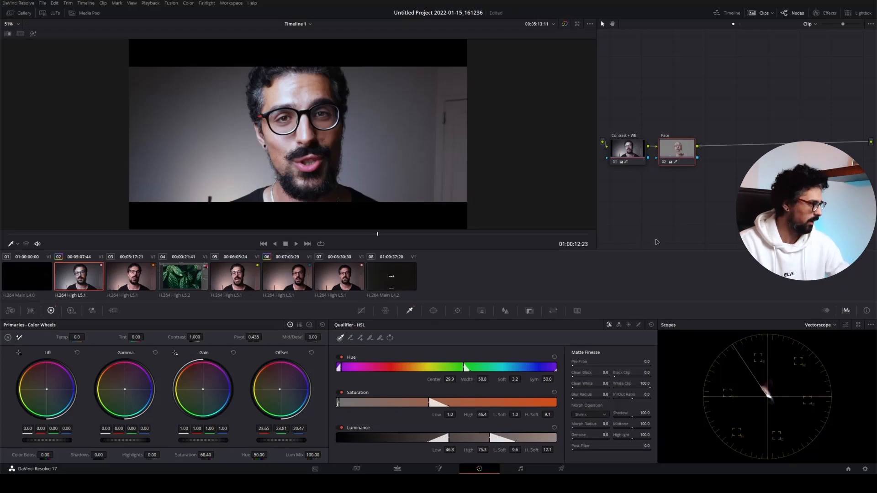
key(alt+s)
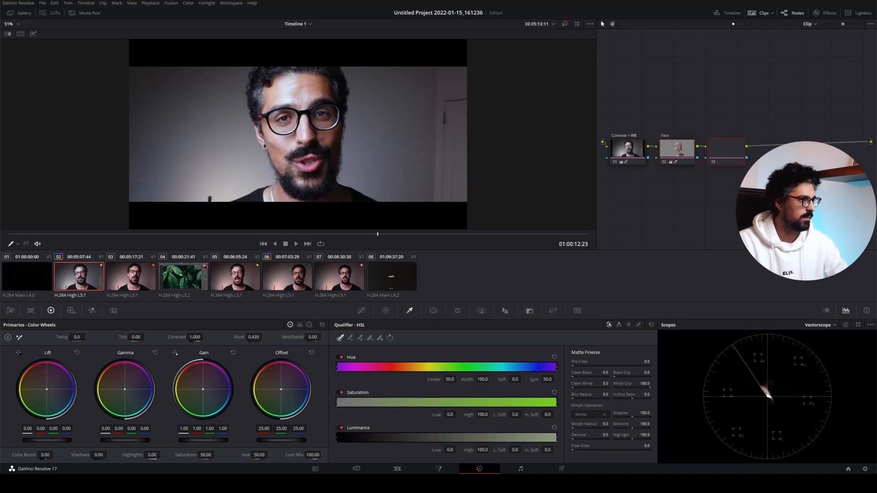
right_click(724, 150)
click(753, 165)
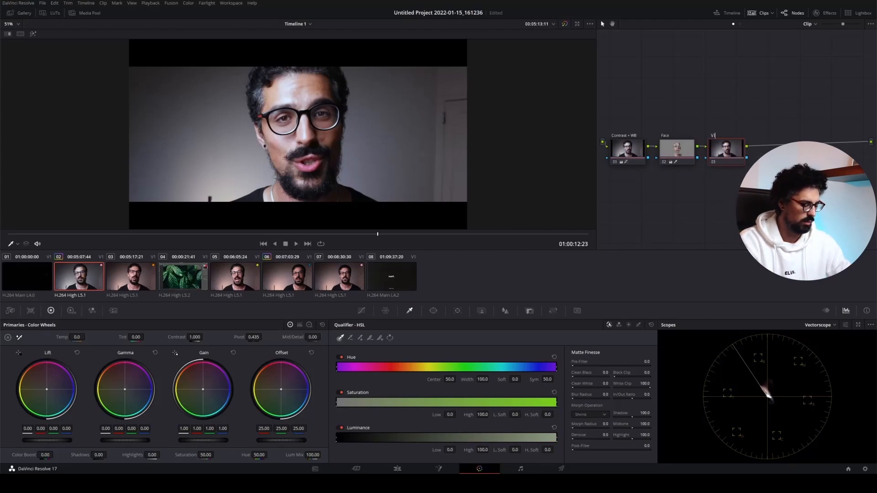
text(Vignette)
key(Return)
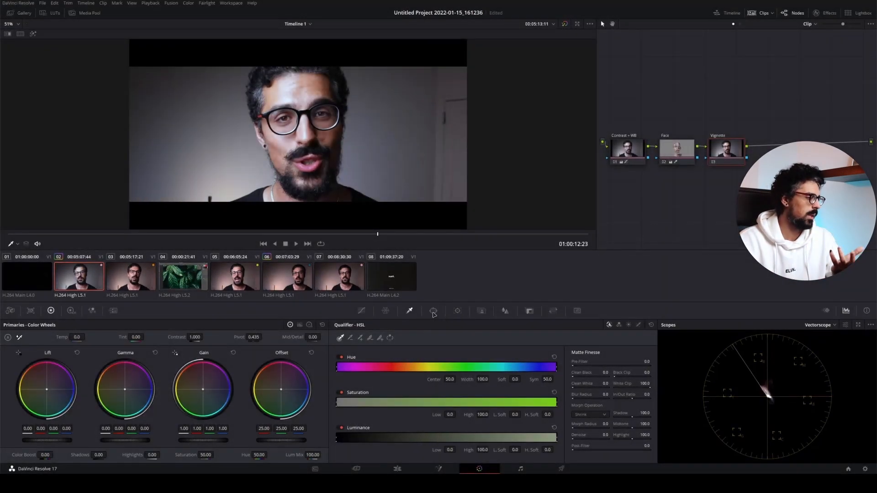
Add a circular window to the Vignette node with its masked area highlighted, and save the project
click(433, 311)
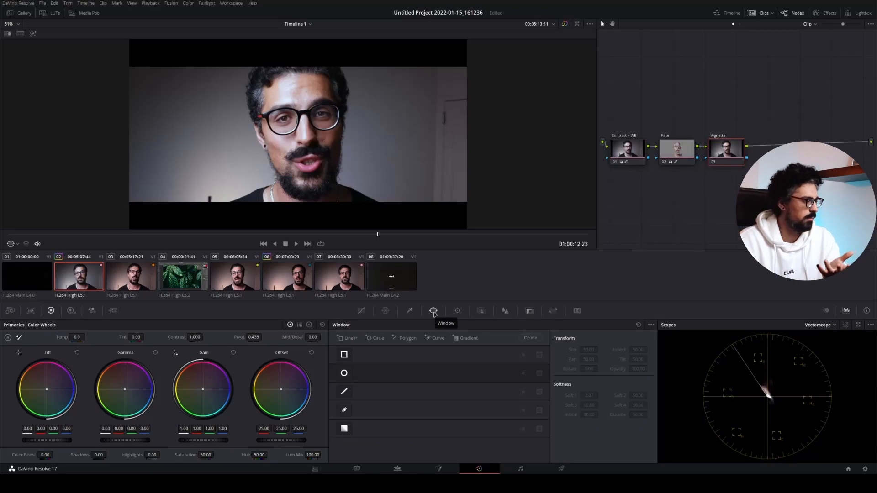
click(344, 373)
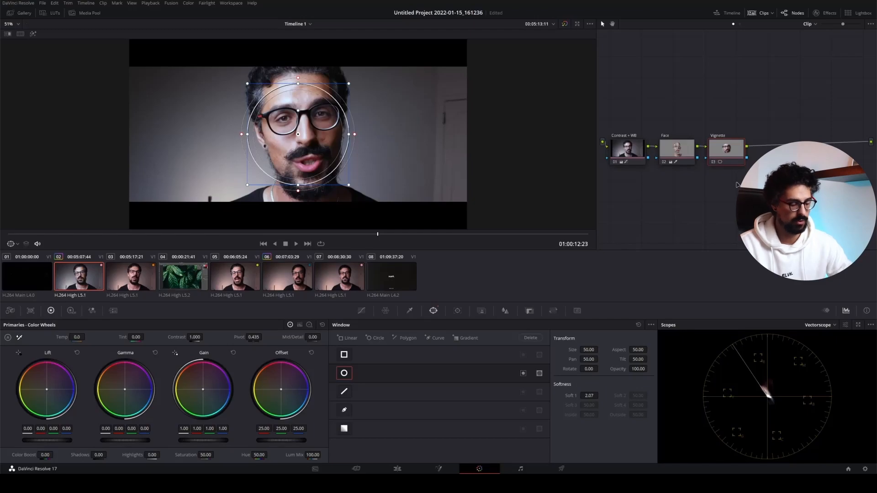
key(shift+h)
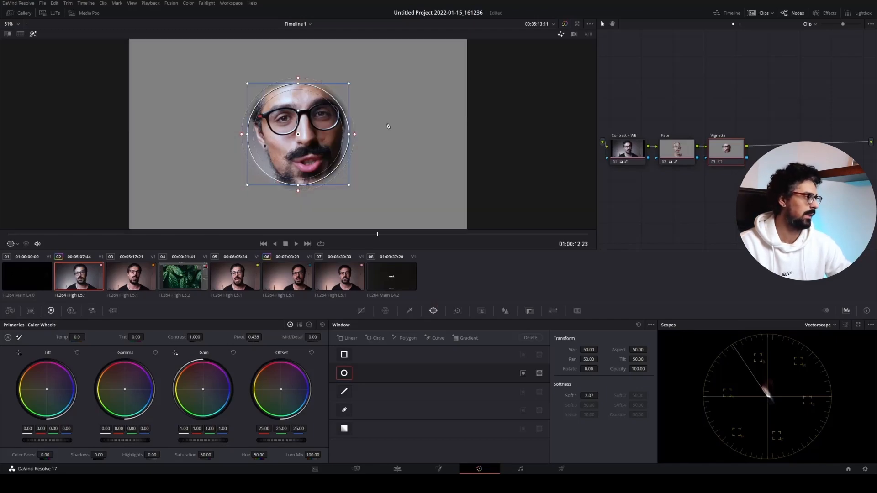
key(ctrl+s)
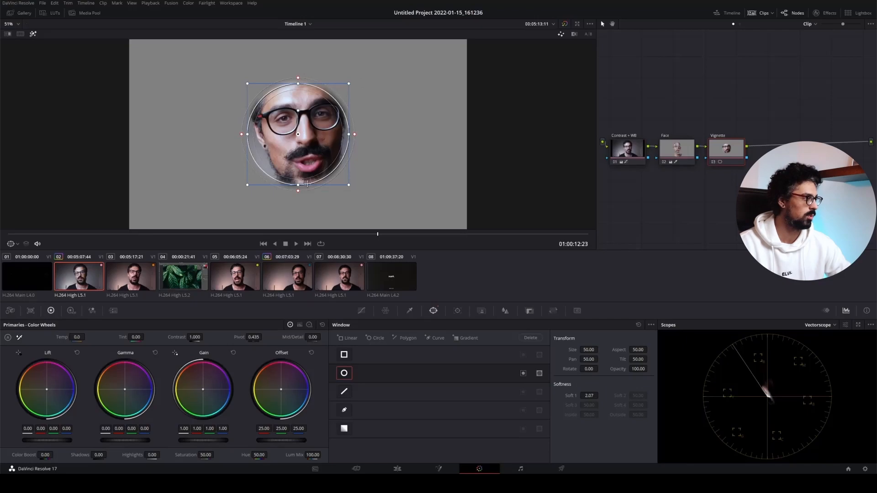
Enlarge the window around the head, soften it to about 8.80 and stretch it into a wide ellipse of aspect 74.53, with the highlight off
drag(349, 186, 373, 199)
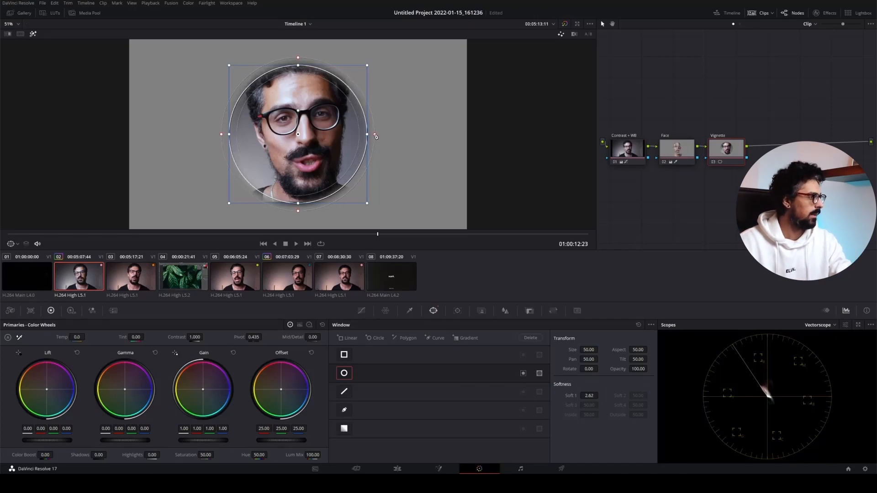
drag(373, 136, 393, 147)
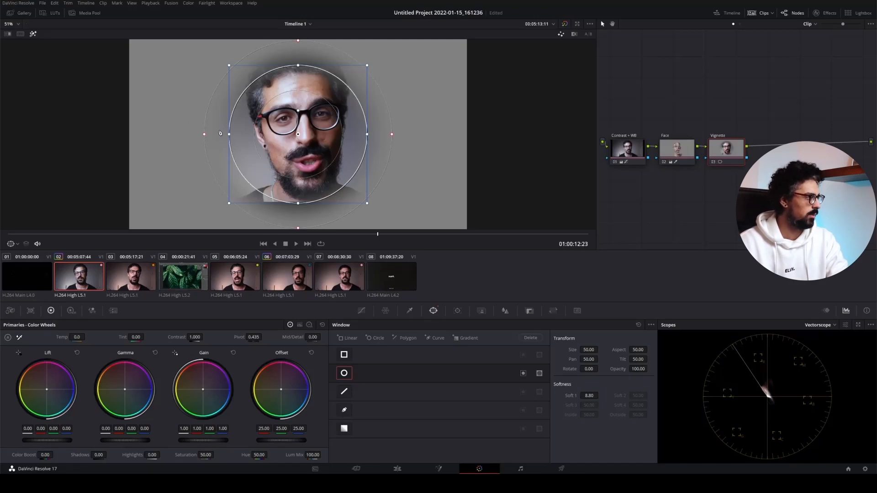
drag(367, 134, 440, 151)
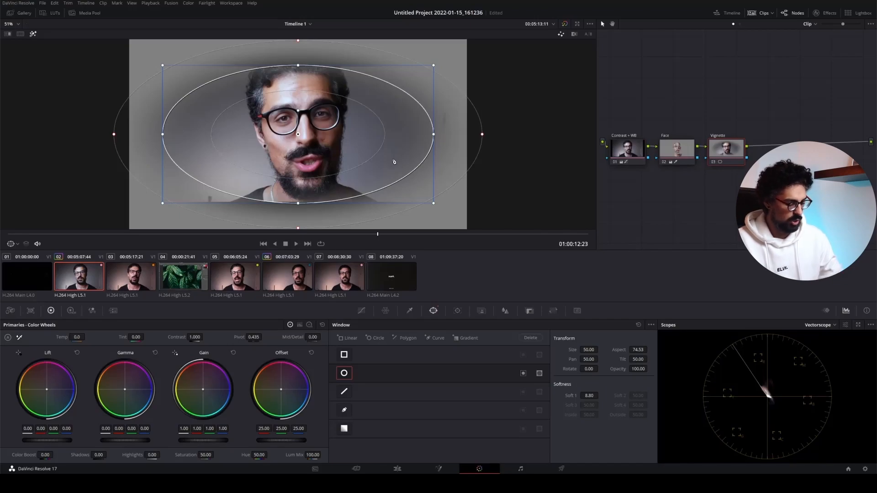
key(shift+h)
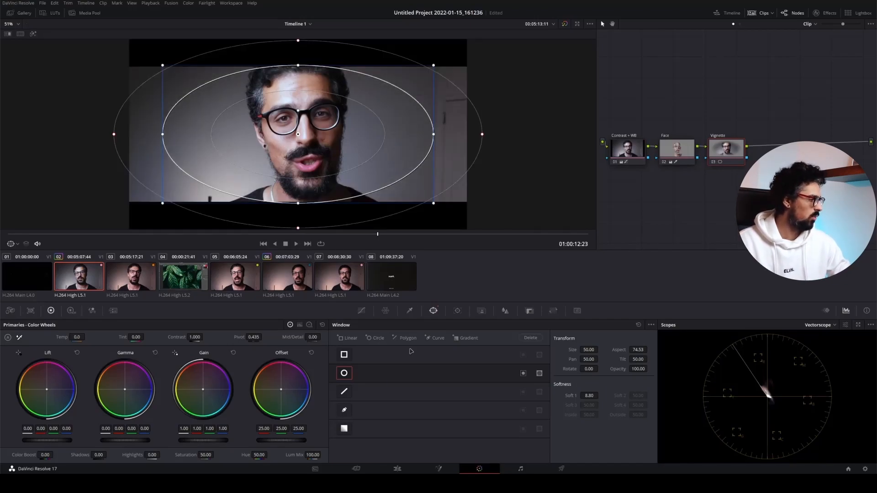
Darken the Vignette node by pulling a point in the lower part of its custom curve below the diagonal
click(361, 311)
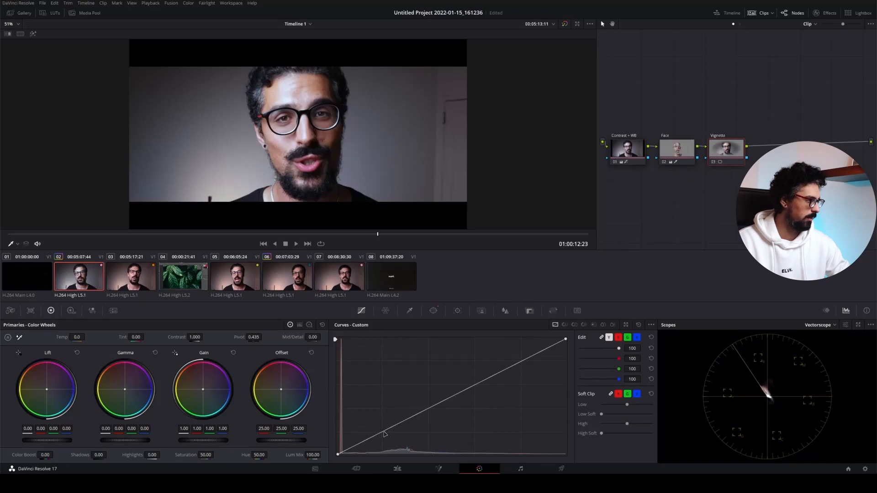
mouse_move(384, 434)
mouse_down()
mouse_move(393, 453)
mouse_move(372, 448)
mouse_move(381, 445)
mouse_up()
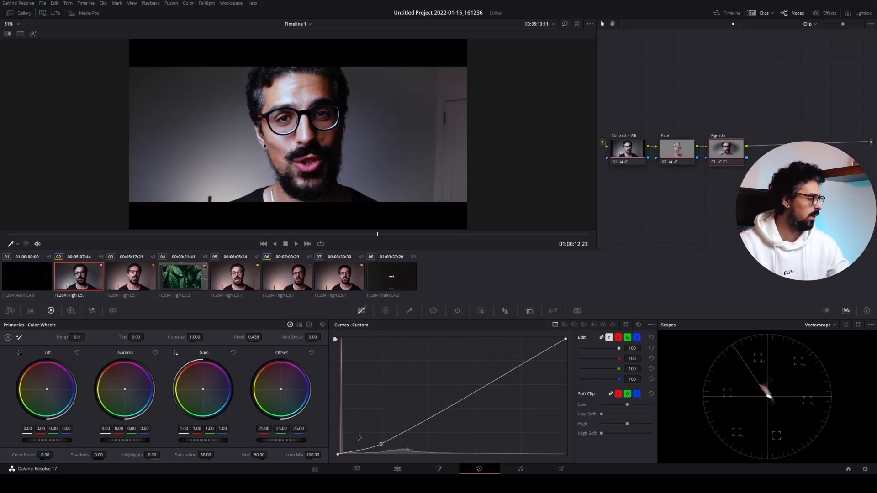
Invert the Vignette node's circular window and enlarge it proportionally until the ellipse extends past the frame edges
click(433, 311)
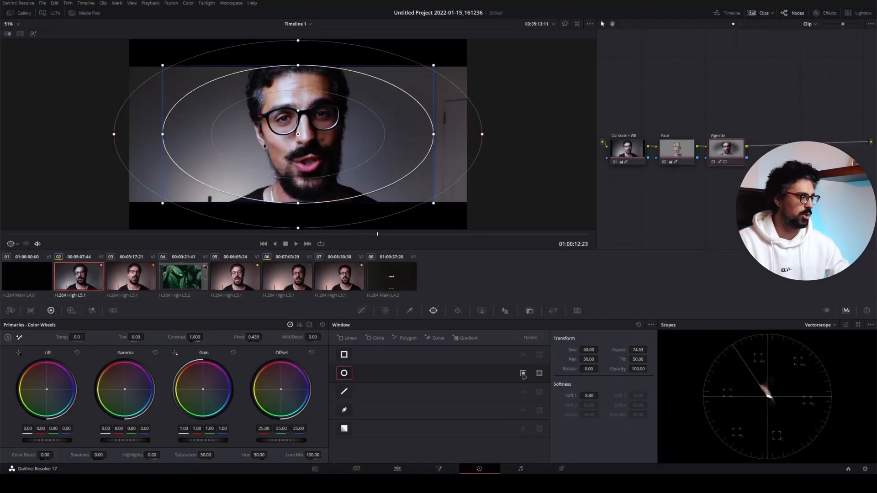
click(523, 373)
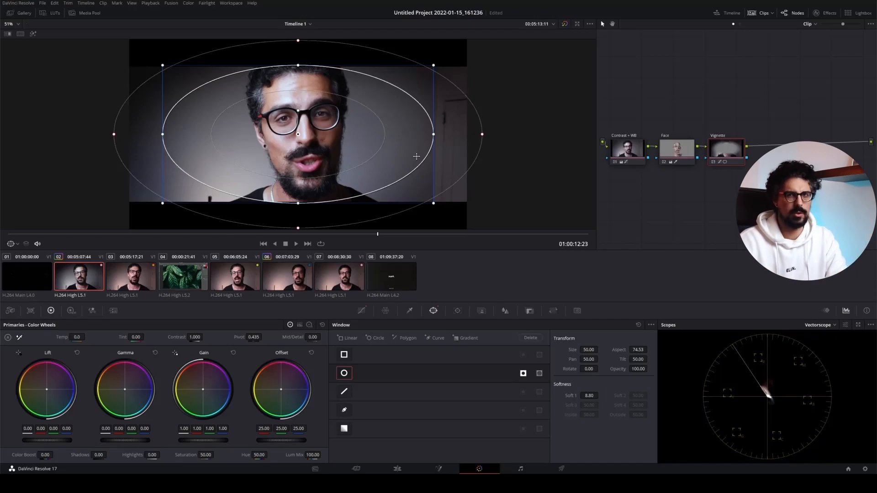
drag(434, 205, 555, 199)
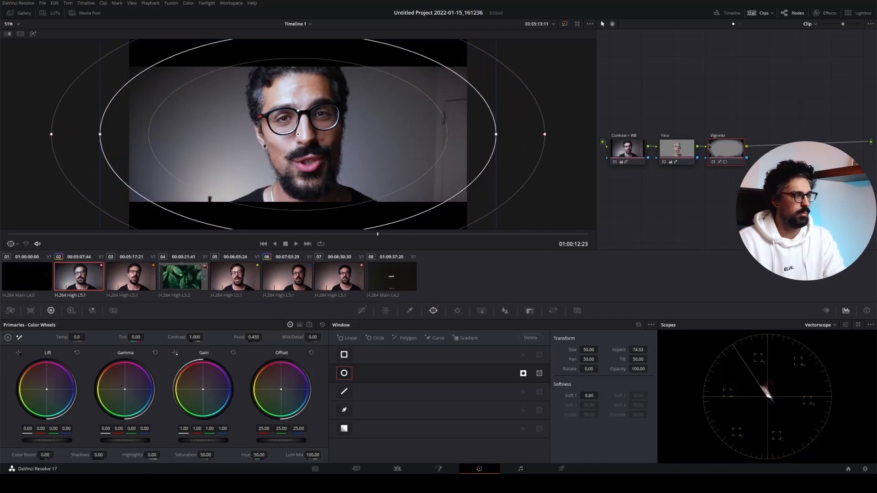
Disable and re-enable the Vignette node to compare the picture with and without the vignette
click(626, 144)
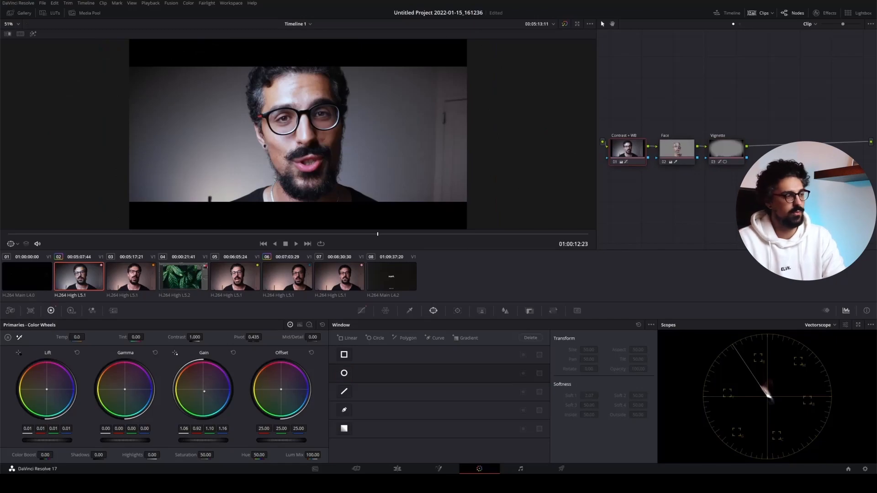
click(722, 148)
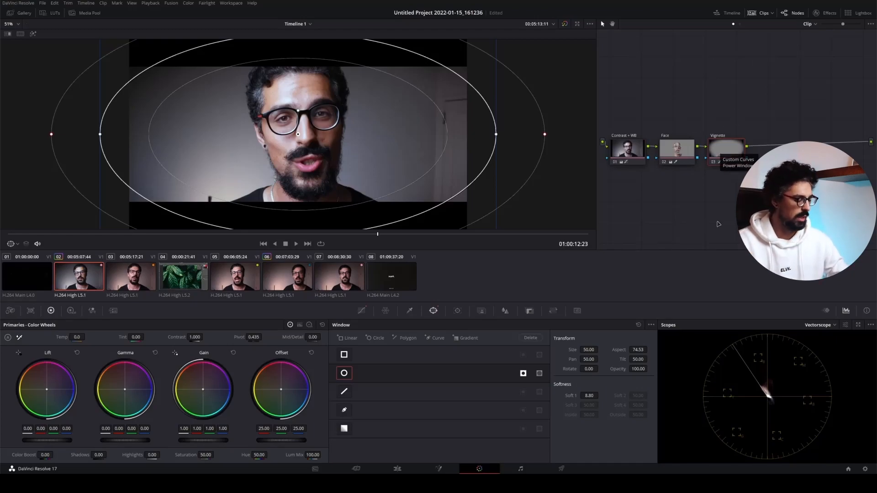
key(ctrl+d)
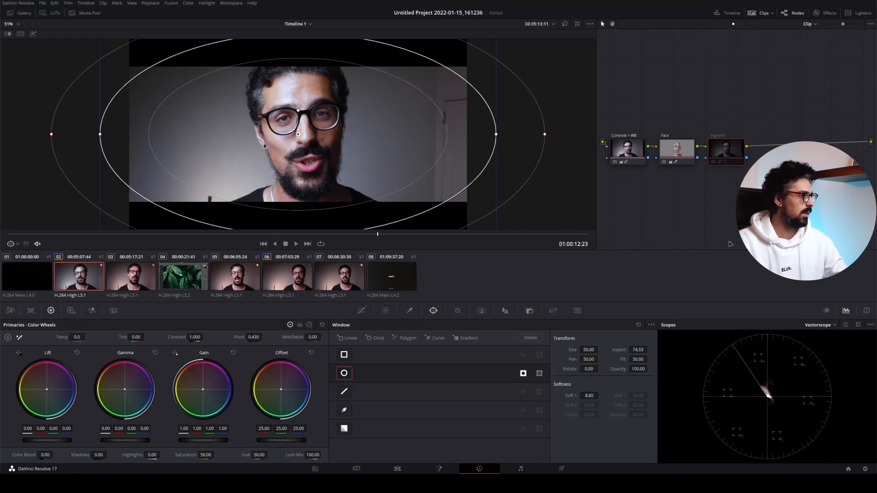
key(ctrl+d)
key(ctrl+d)
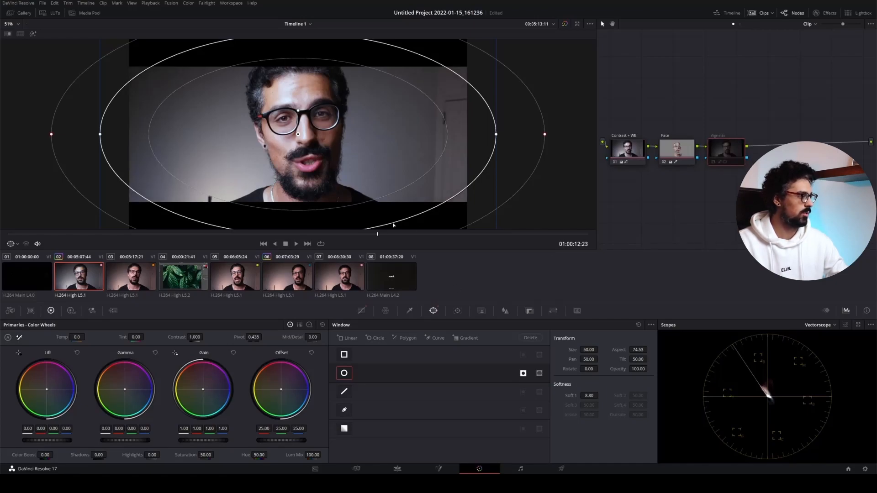
key(ctrl+d)
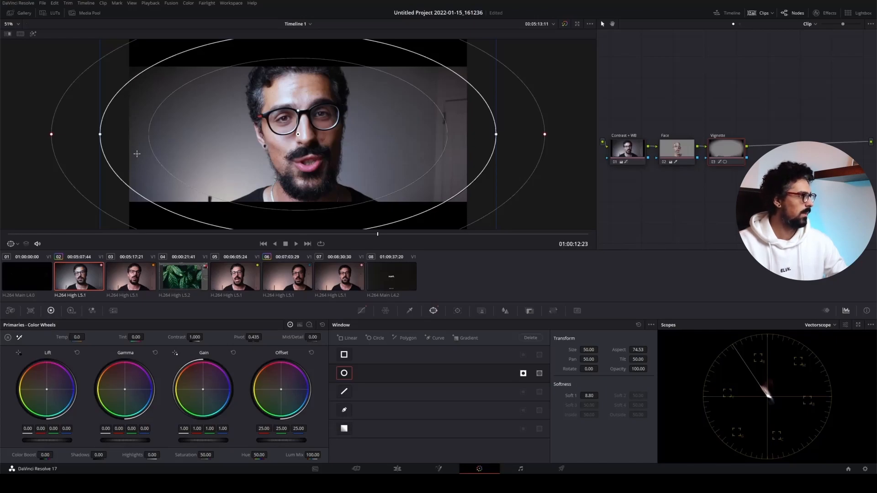
Turn off the viewer's window overlay, and grab a still of the graded clip with the gallery shown
click(11, 243)
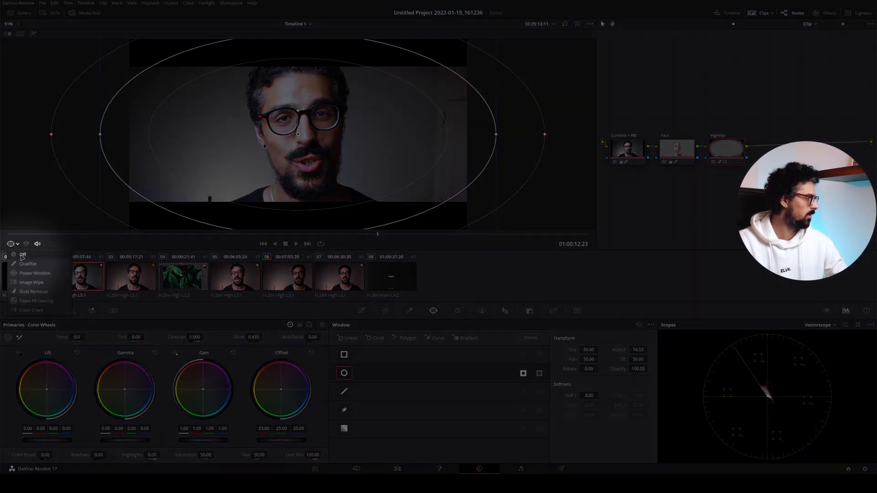
click(20, 258)
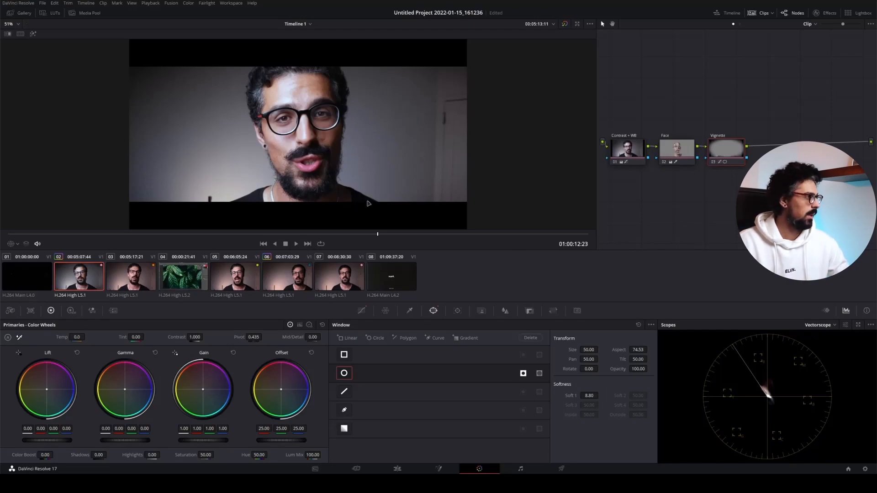
right_click(224, 101)
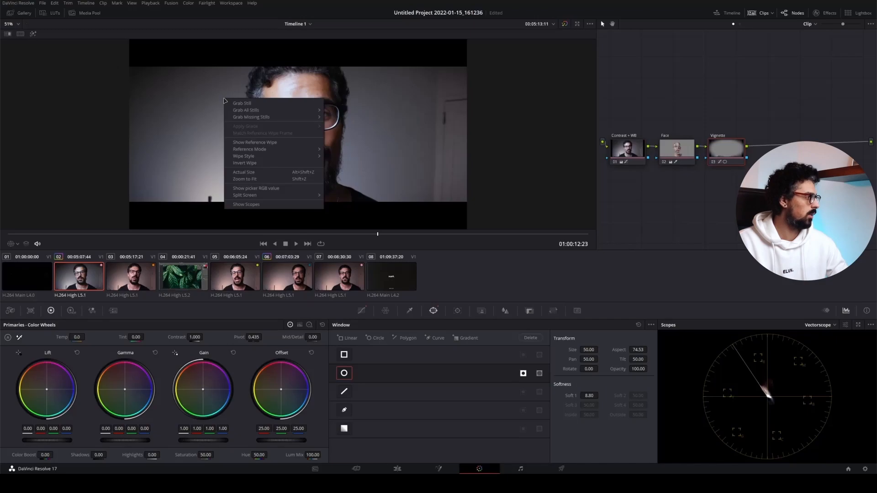
click(249, 104)
click(19, 16)
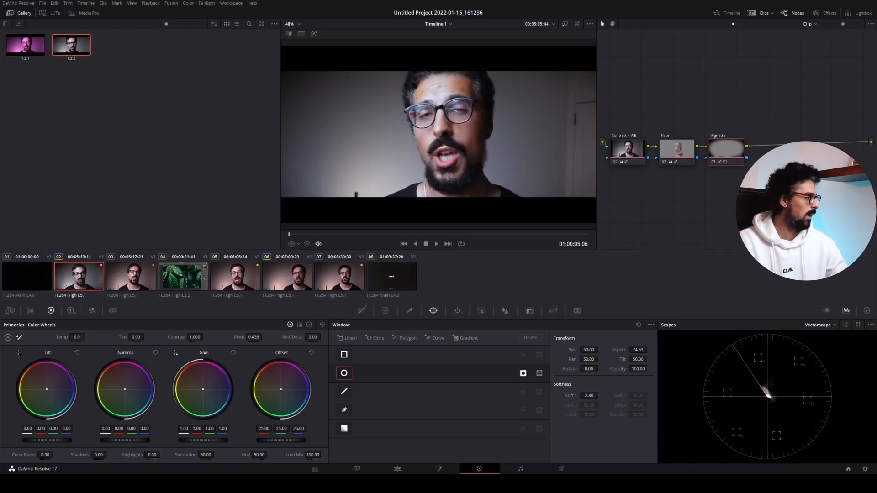
Apply the grade from the grabbed still to clips 05, 06 and 07
click(240, 270)
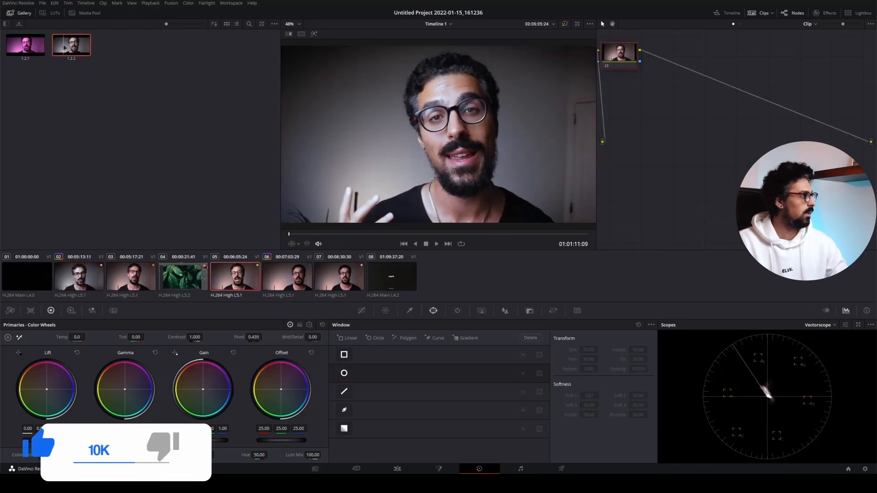
right_click(65, 47)
click(85, 66)
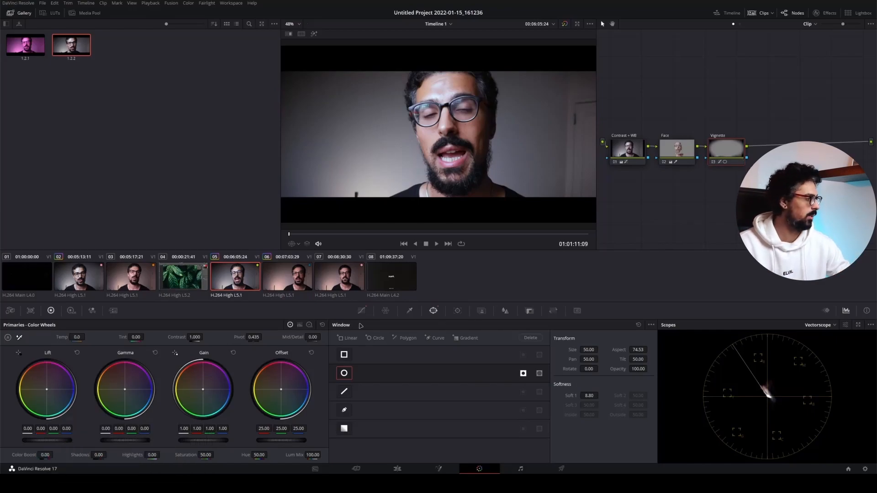
key(Down)
right_click(74, 46)
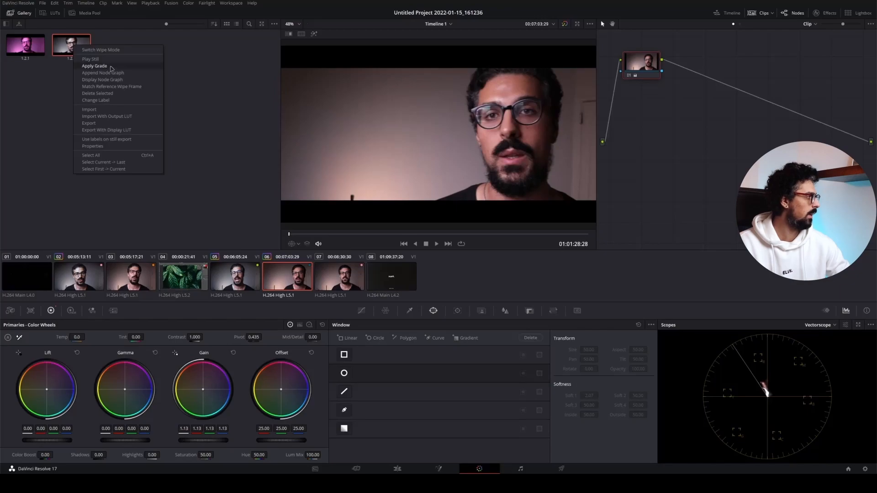
click(85, 66)
click(344, 294)
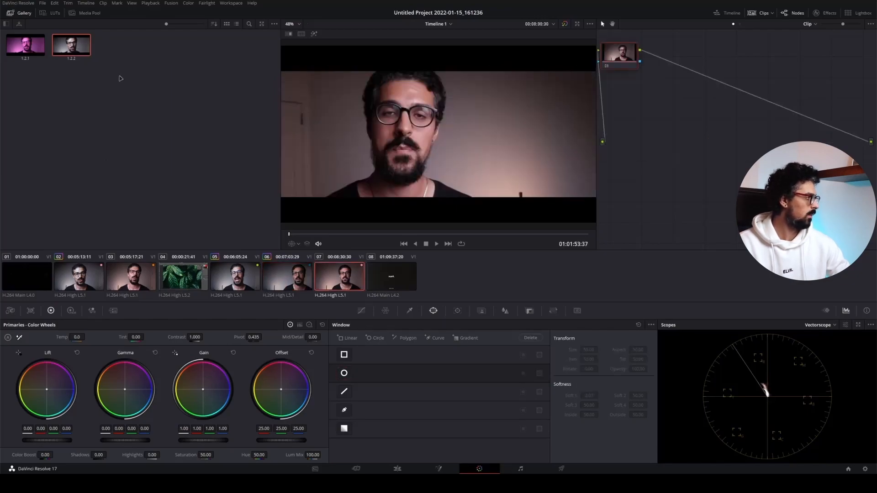
right_click(68, 51)
click(88, 71)
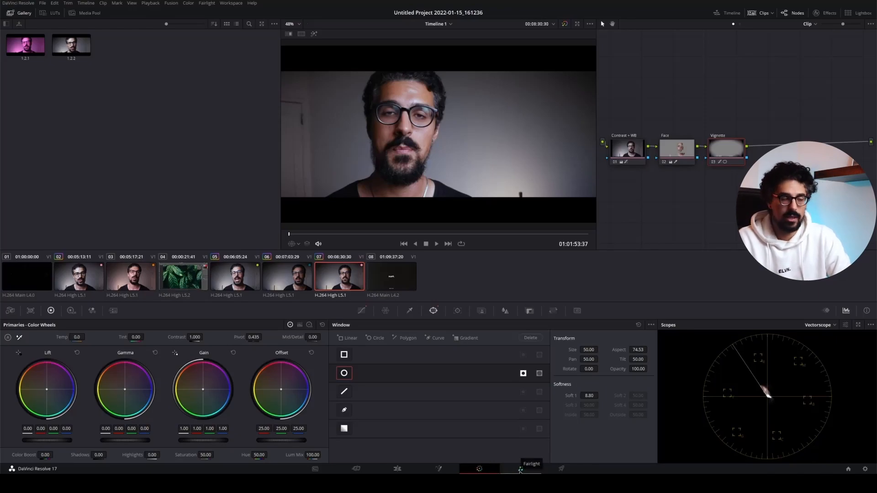
Visit the Fairlight page, and open the Deliver page with the whole timeline in view down to the music track
click(520, 469)
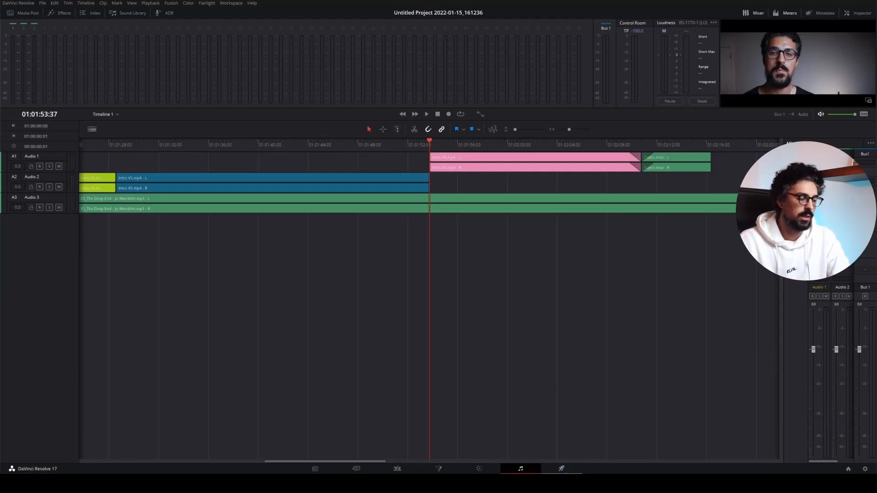
click(562, 469)
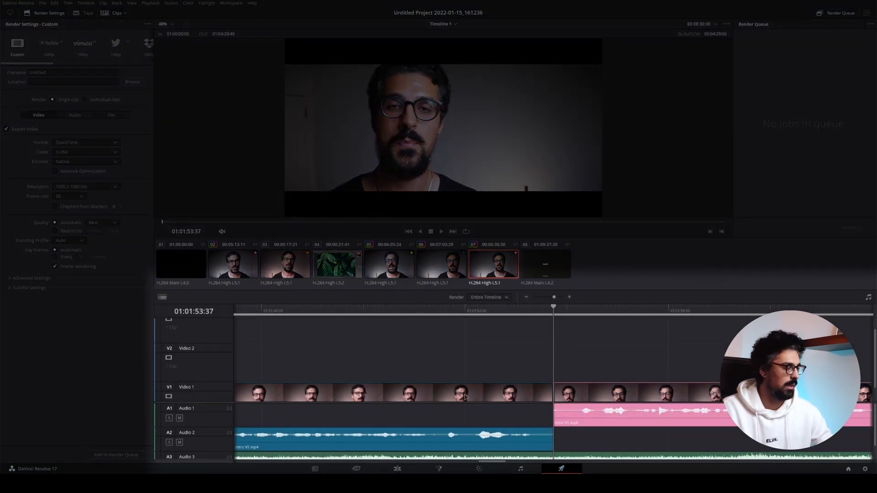
scroll(468, 388, down, 1)
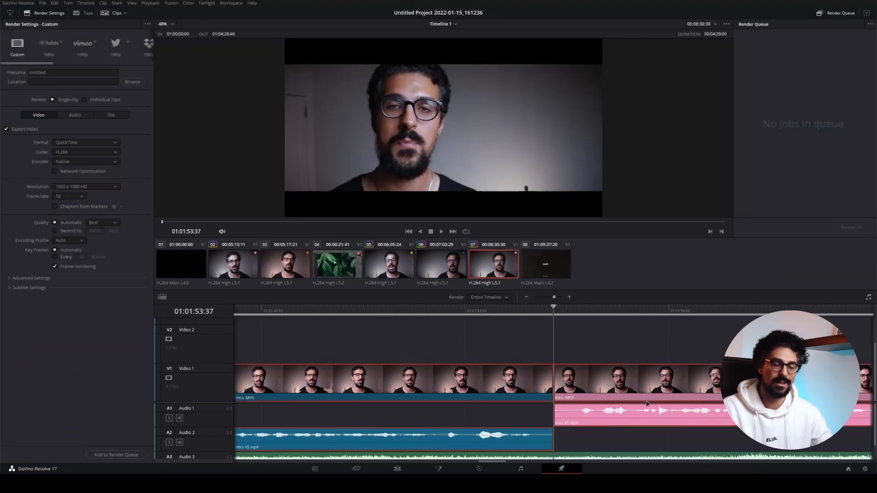
drag(552, 311, 466, 329)
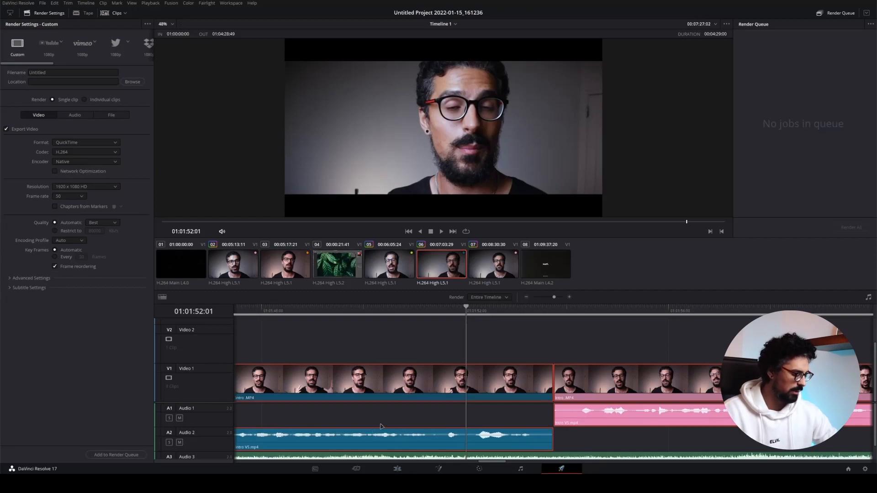
scroll(414, 429, down, 1)
scroll(442, 382, down, 5)
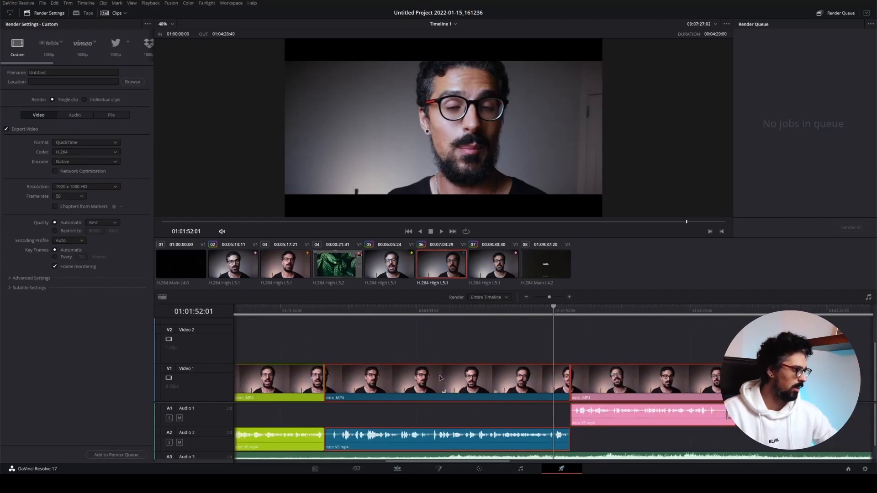
scroll(435, 380, down, 1)
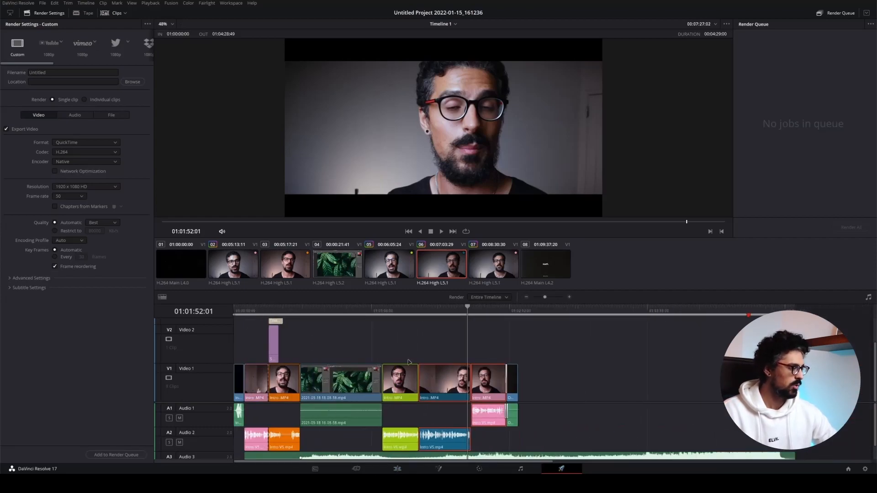
scroll(465, 352, down, 1)
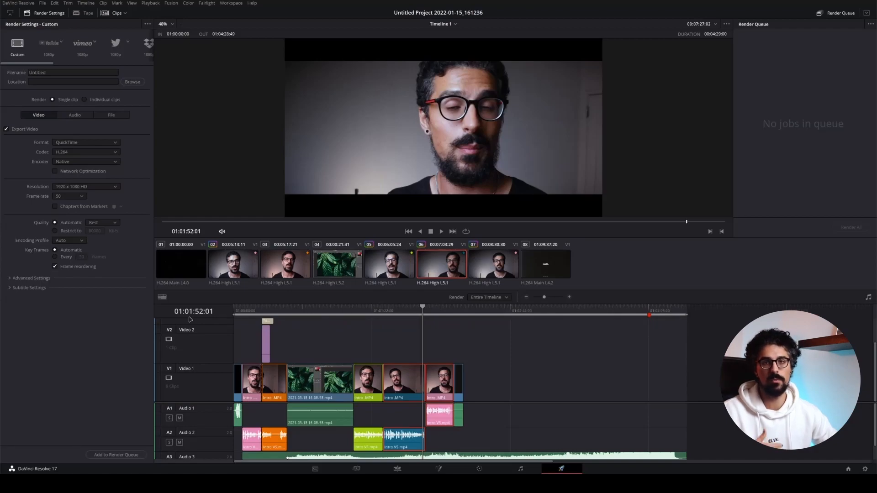
scroll(476, 423, down, 1)
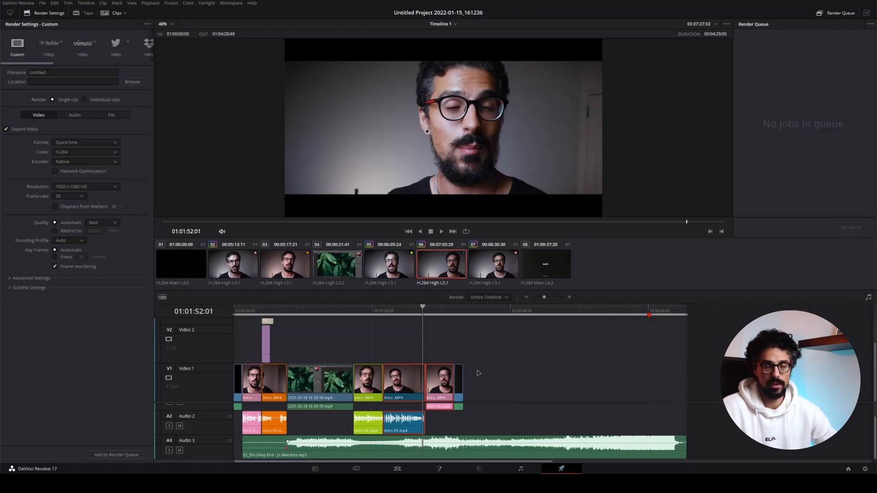
Shorten the render range's out point to the end of the last video clip, and extend it to 01:03:59:12
click(688, 314)
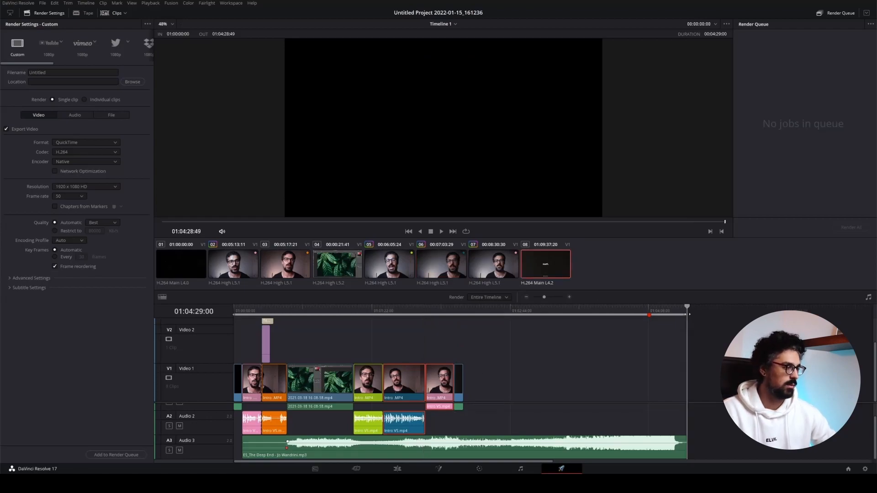
drag(688, 328, 463, 333)
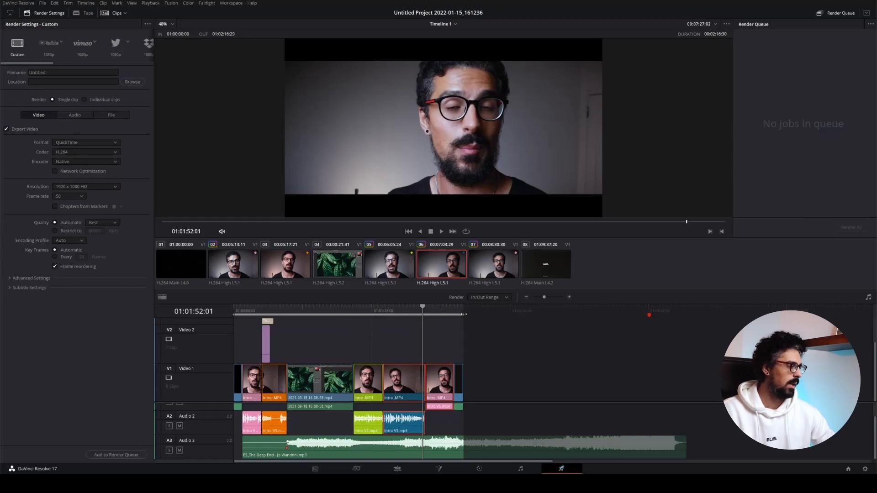
drag(465, 314, 637, 314)
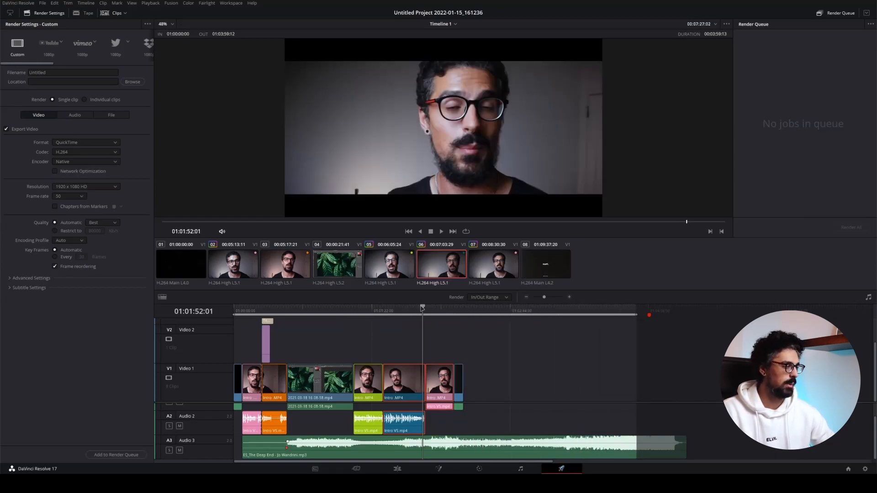
Set the render range's out point to 01:02:16:18 at the end of the last video clip and its in point to the timeline's start
drag(422, 307, 463, 315)
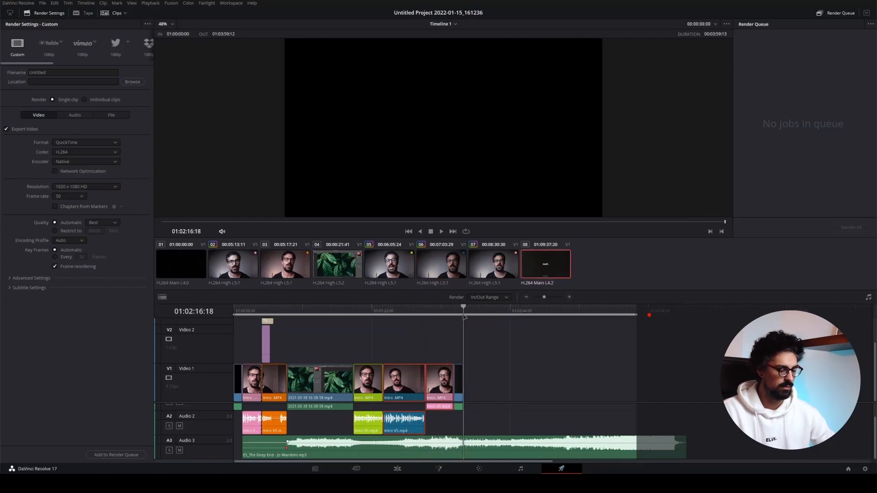
key(o)
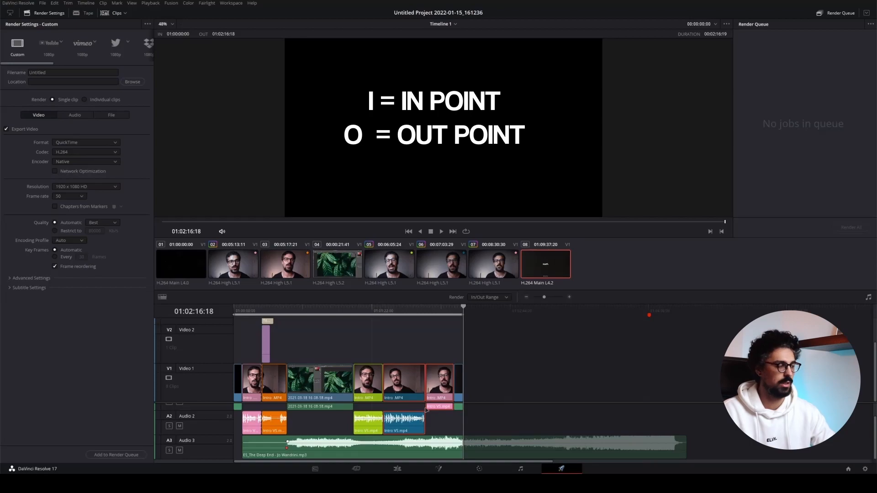
click(234, 312)
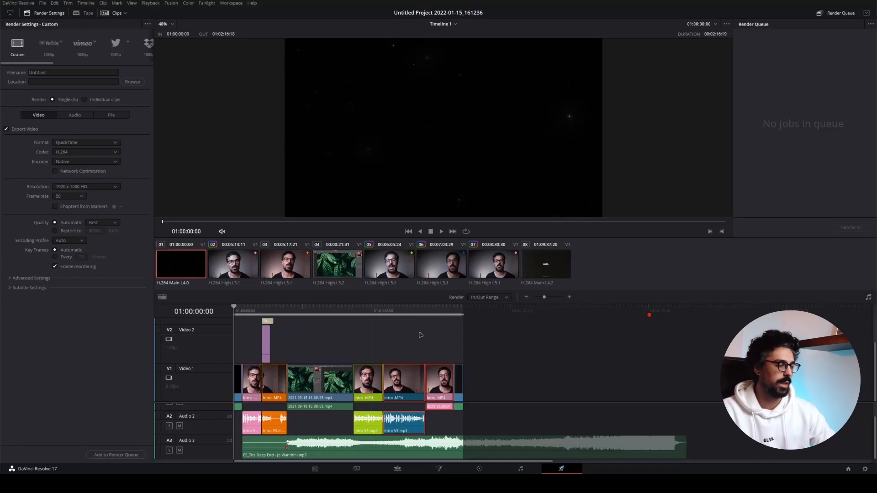
click(426, 307)
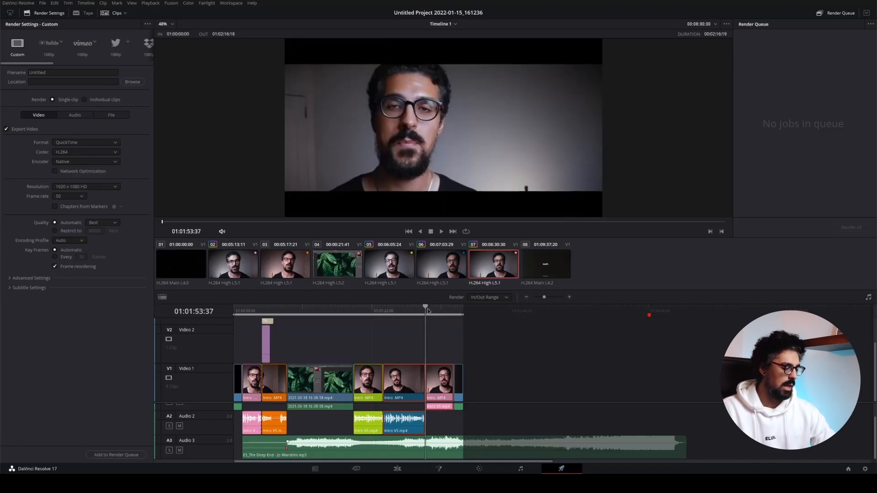
key(i)
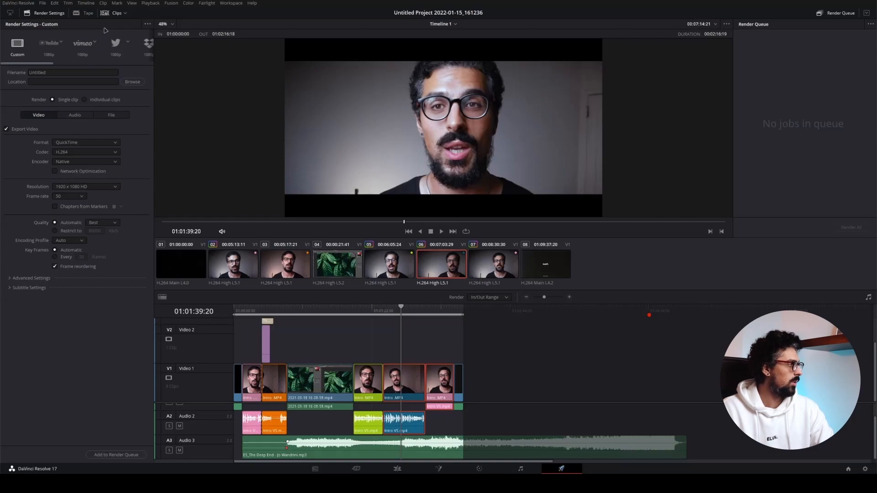
Look through the render presets, including Dropbox and Final Cut Pro 7, and select the YouTube 1080p preset
click(148, 44)
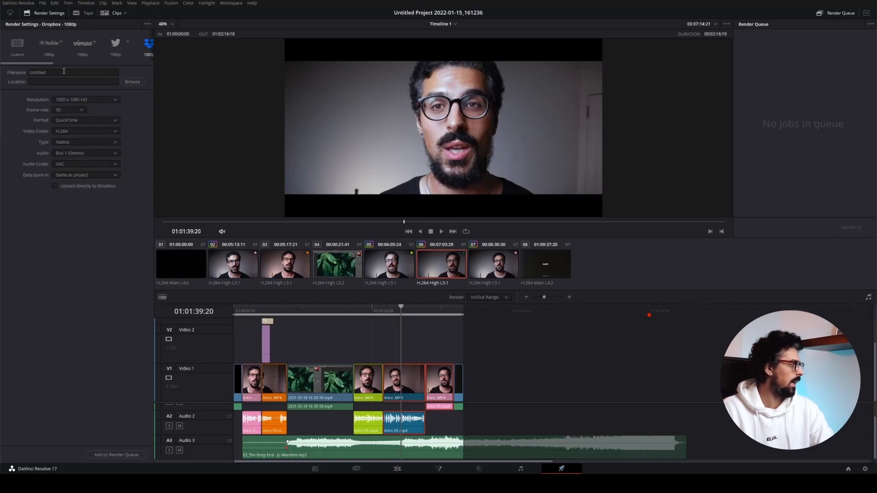
drag(39, 63, 144, 65)
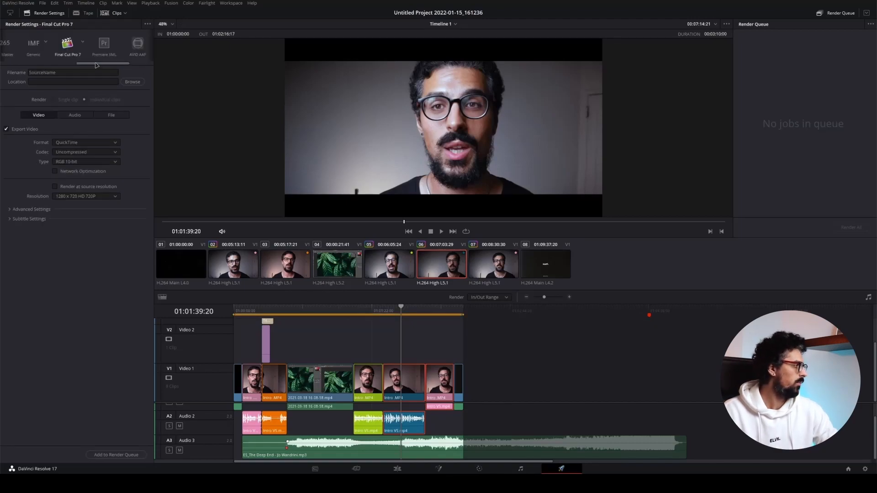
drag(96, 64, 0, 64)
click(48, 46)
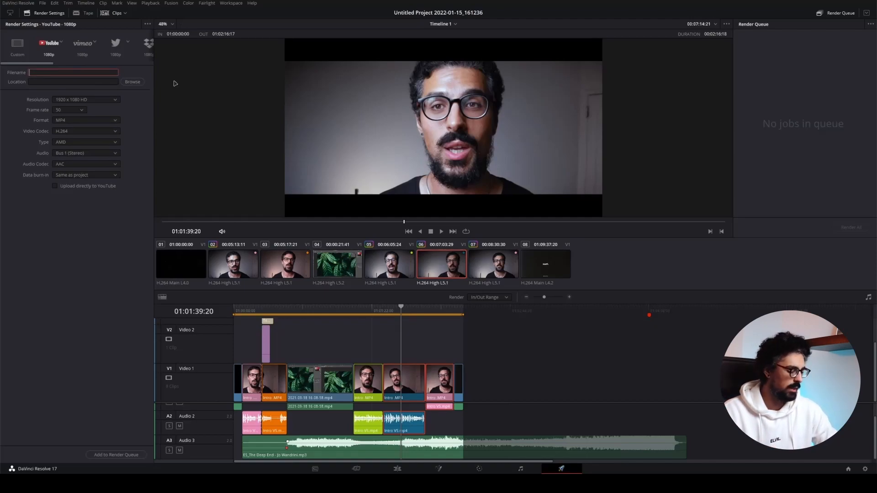
Name the output file Hello, and view the destination folders without choosing one
click(35, 72)
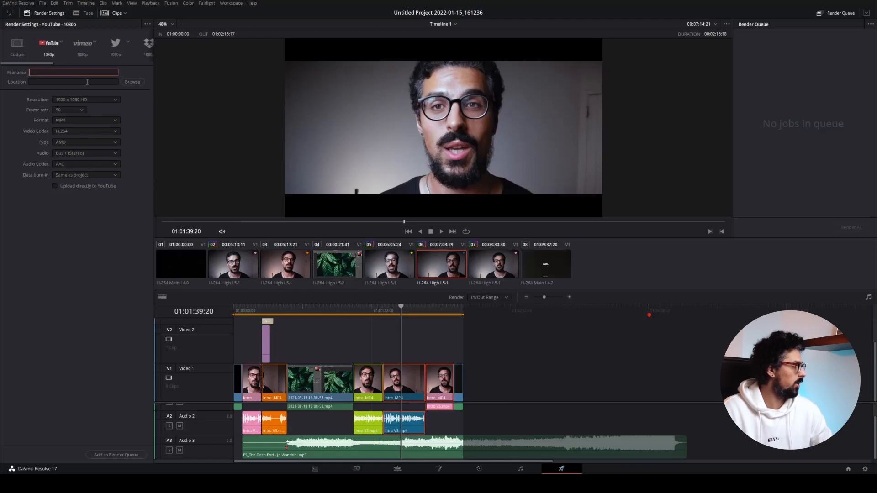
text(Hello)
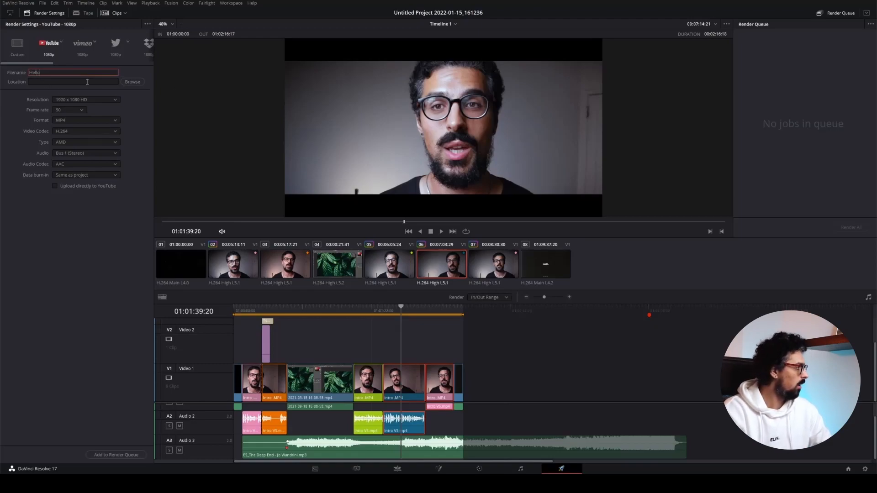
click(134, 82)
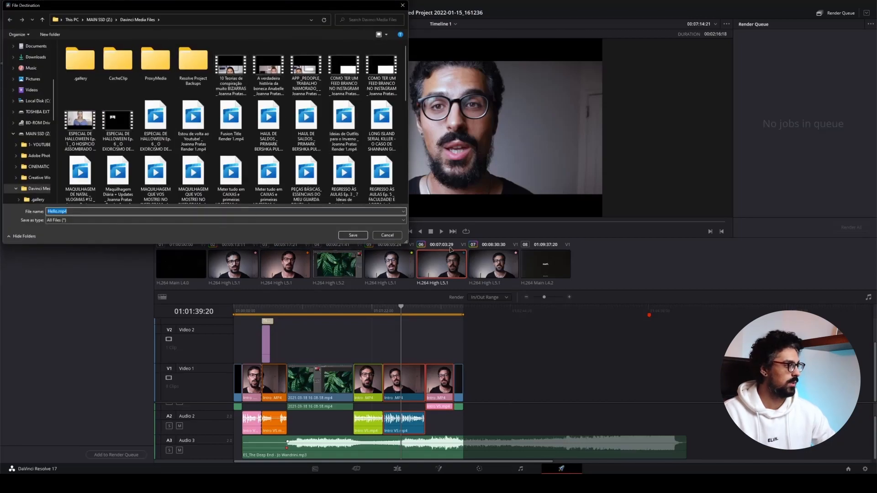
click(391, 237)
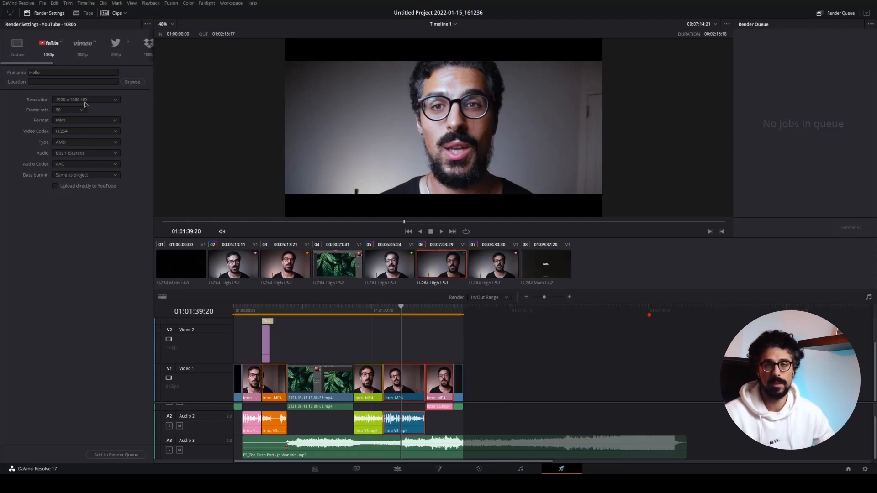
Examine the YouTube preset's available resolutions, frame rate, formats and encoder type, keeping the format at MP4
click(115, 100)
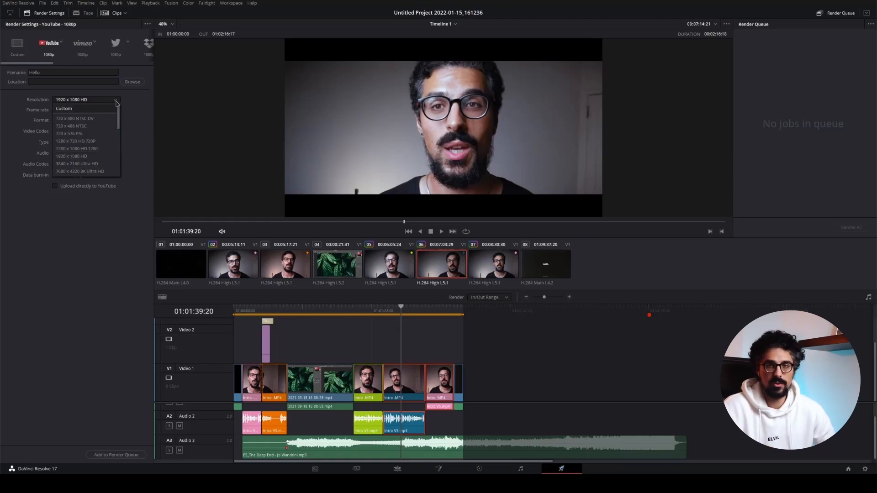
scroll(96, 135, down, 3)
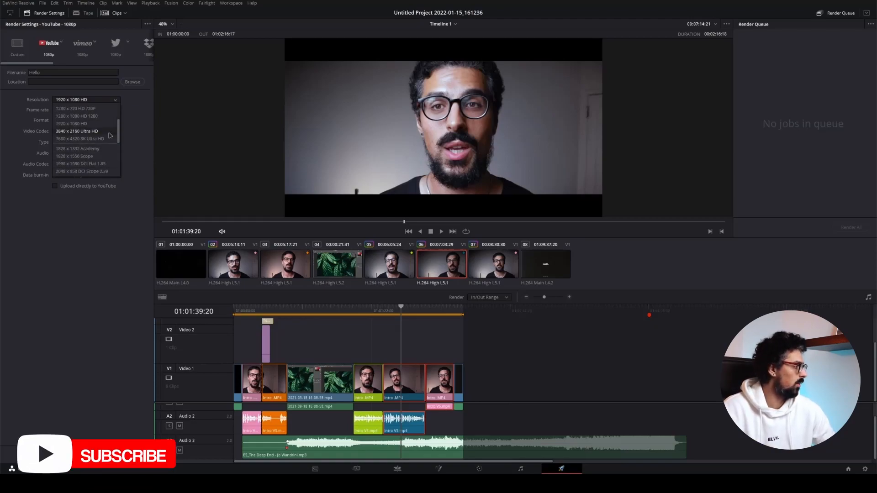
scroll(96, 146, down, 5)
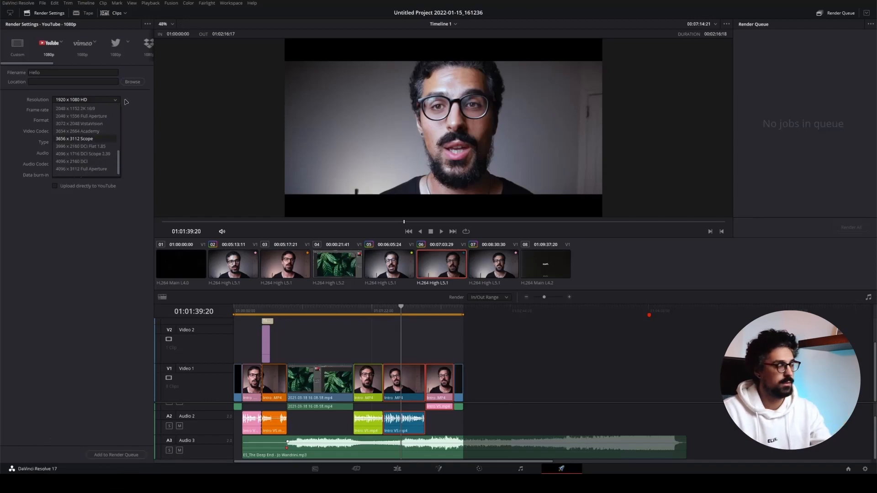
click(123, 101)
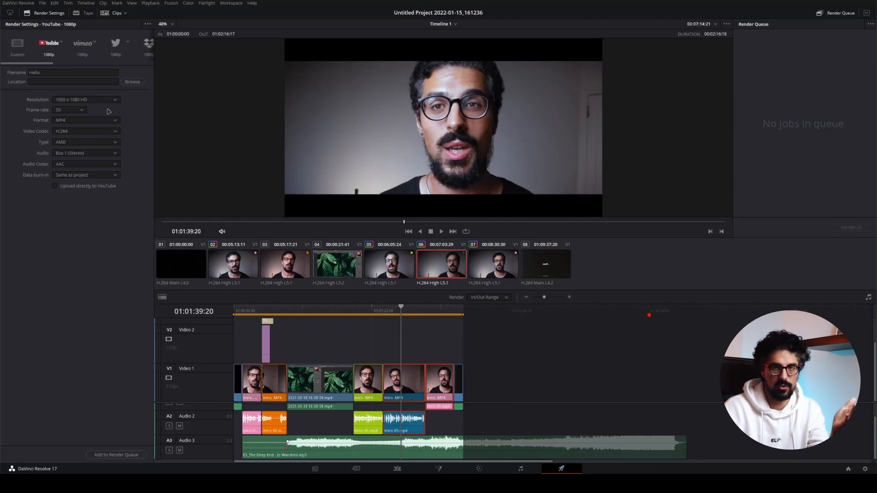
click(80, 110)
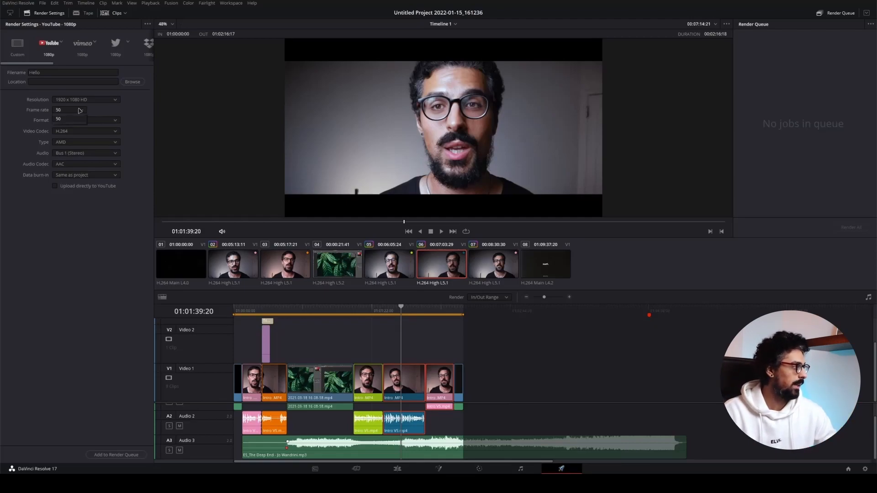
click(80, 110)
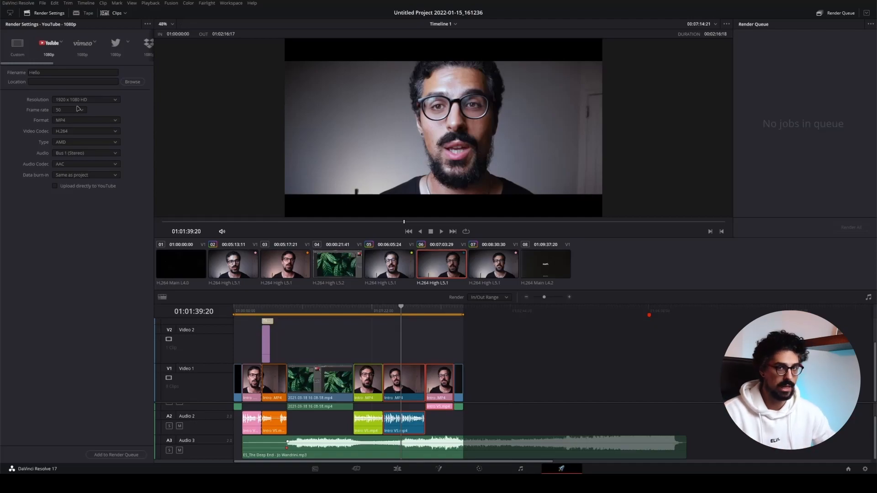
click(80, 123)
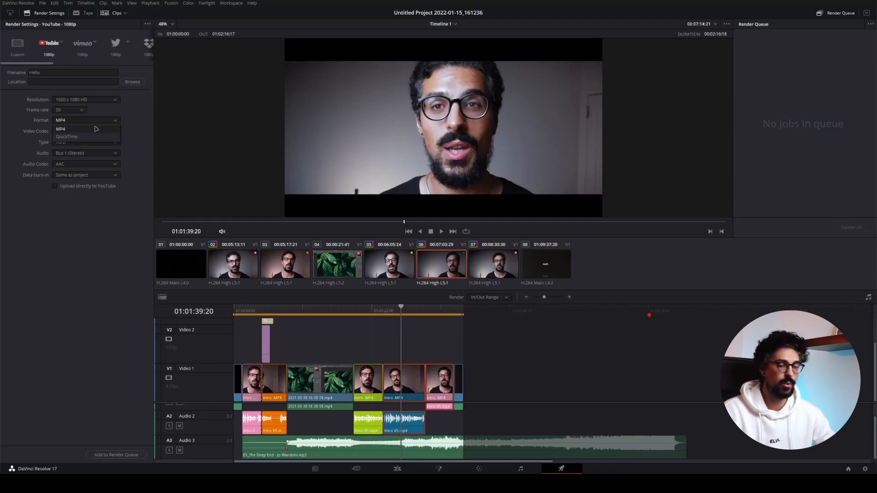
click(97, 129)
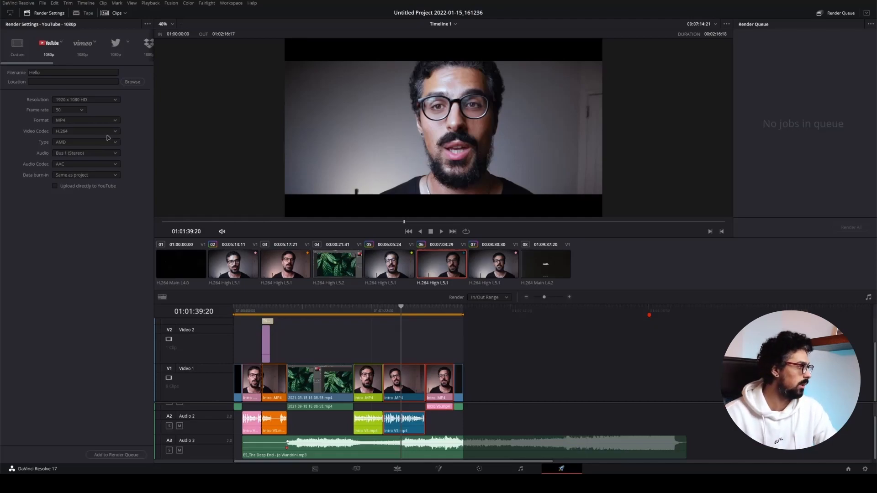
click(78, 142)
click(78, 143)
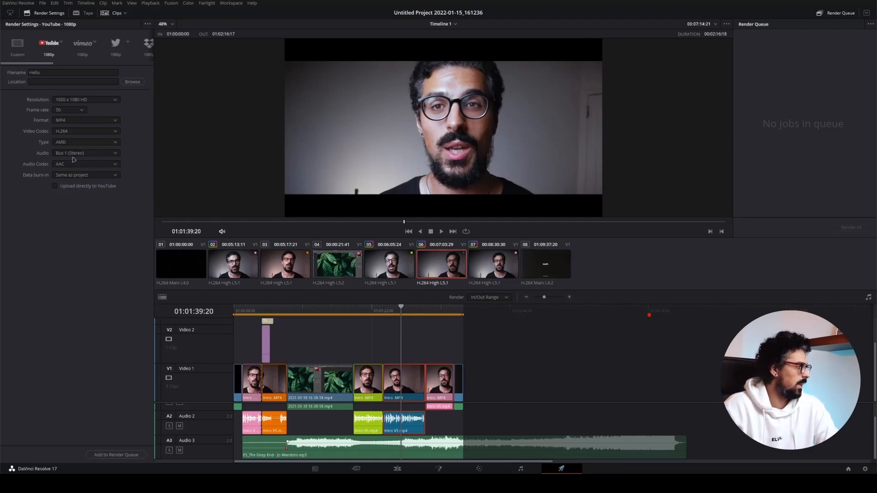
View the Custom render preset's detailed settings, and return to the YouTube 1080p preset
click(49, 52)
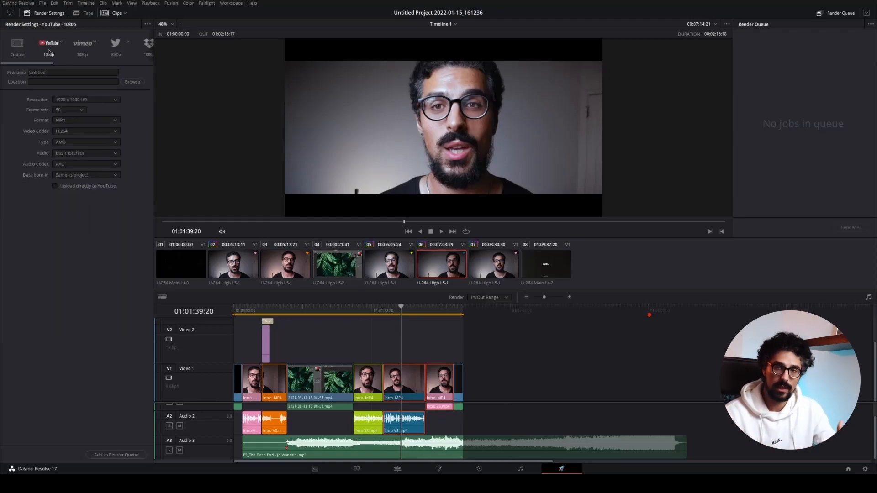
click(18, 45)
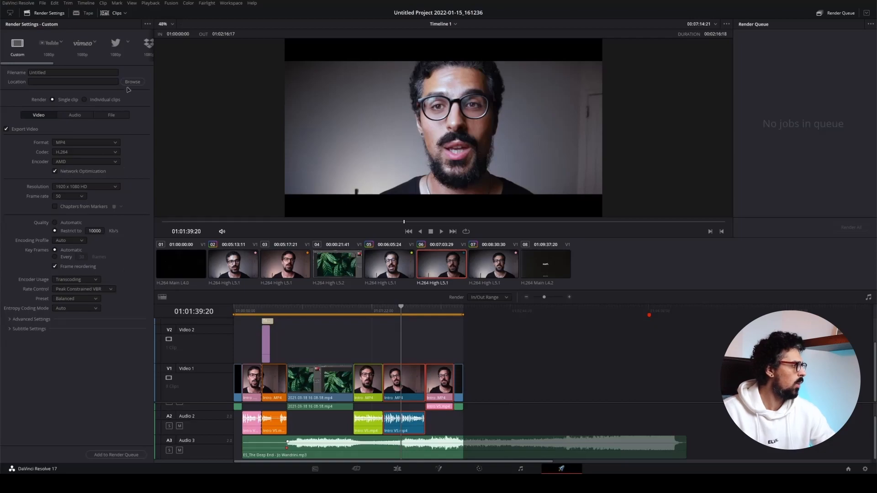
click(48, 44)
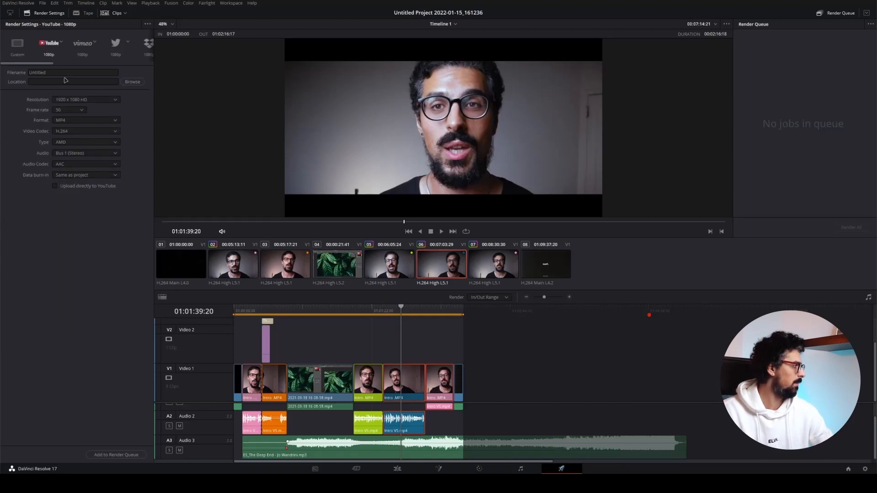
Name the output file Hello with Z:\1- YOUTUBE\39-YT-22 - Copy as its location, and add the job to the render queue
double_click(41, 73)
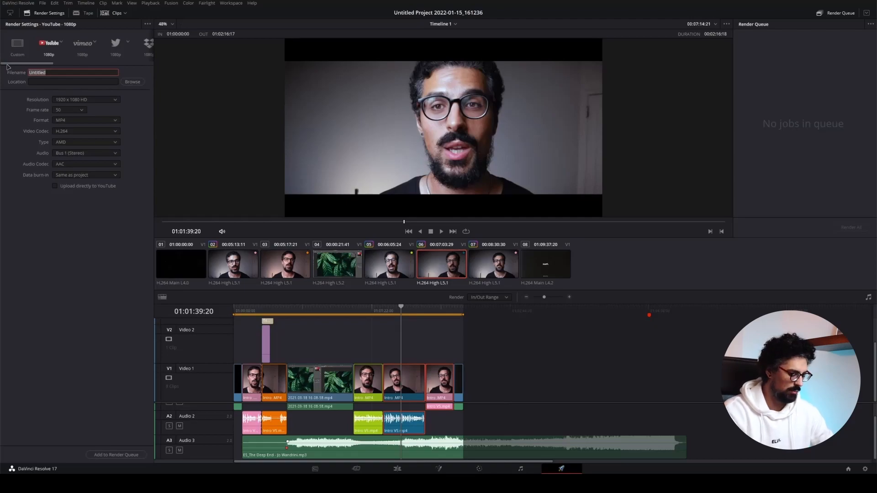
text(Hello)
key(Return)
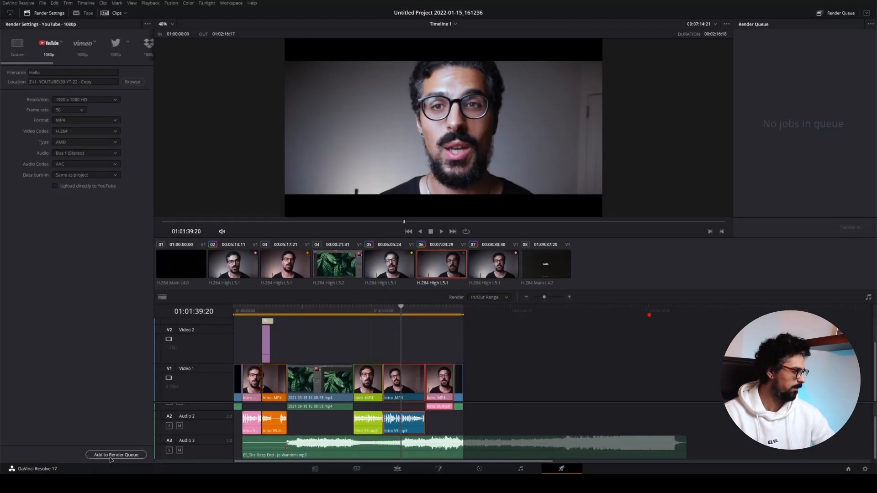
click(110, 456)
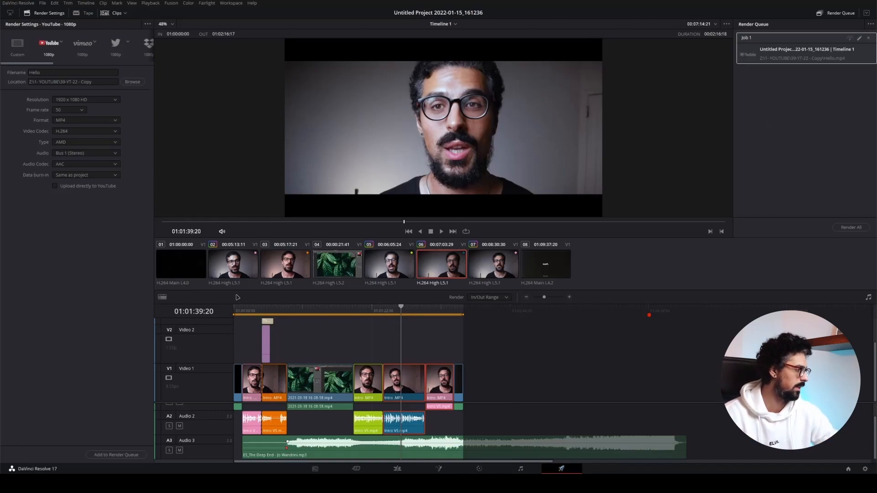
Limit the render range to the first talking-head clip, 01:00:05:06 to 01:00:16:33, and queue it as a second job
click(257, 310)
click(243, 310)
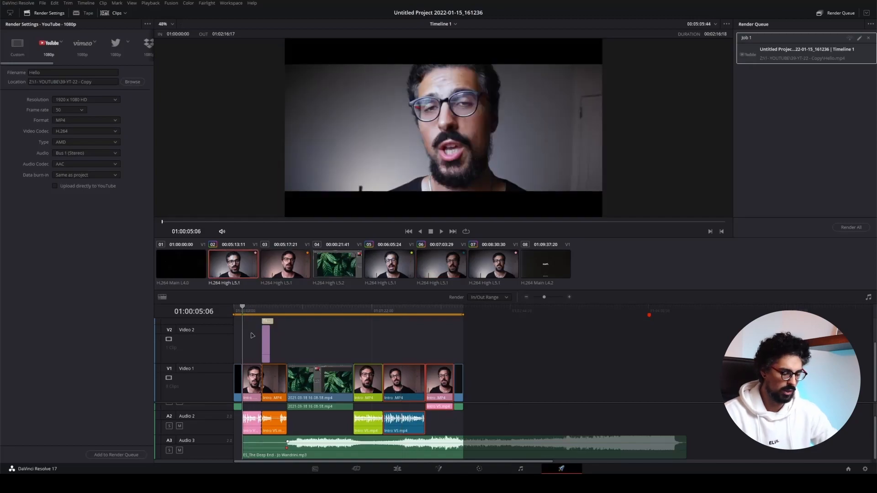
key(i)
click(255, 315)
key(o)
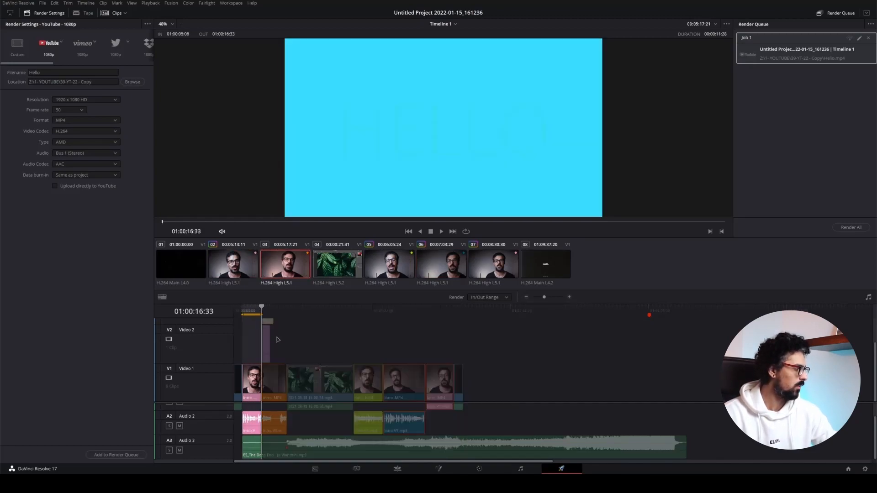
click(116, 455)
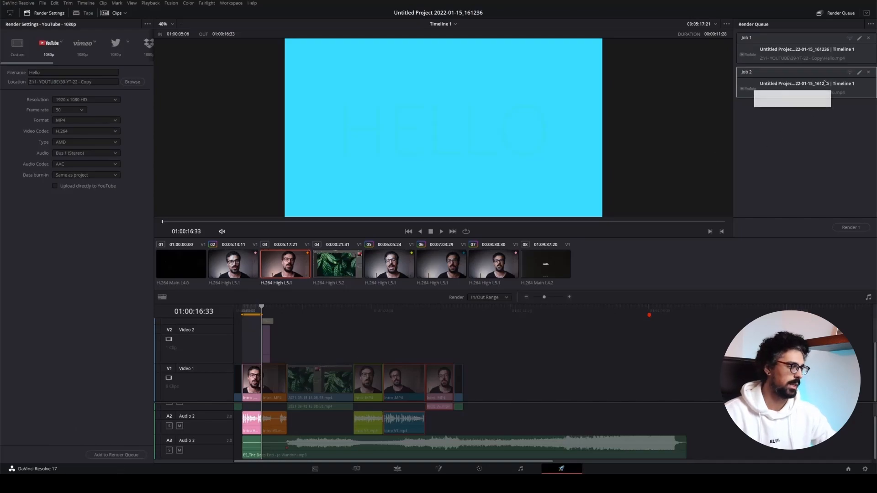
Set the render range to the green talking-head clip, 01:01:11:09 to 01:01:28:28, and queue it as a third job
click(353, 309)
key(i)
click(383, 313)
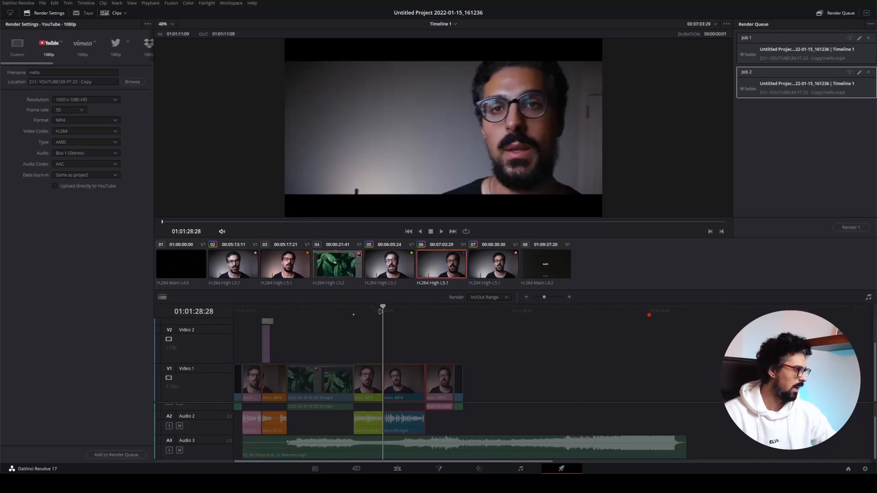
key(o)
click(118, 455)
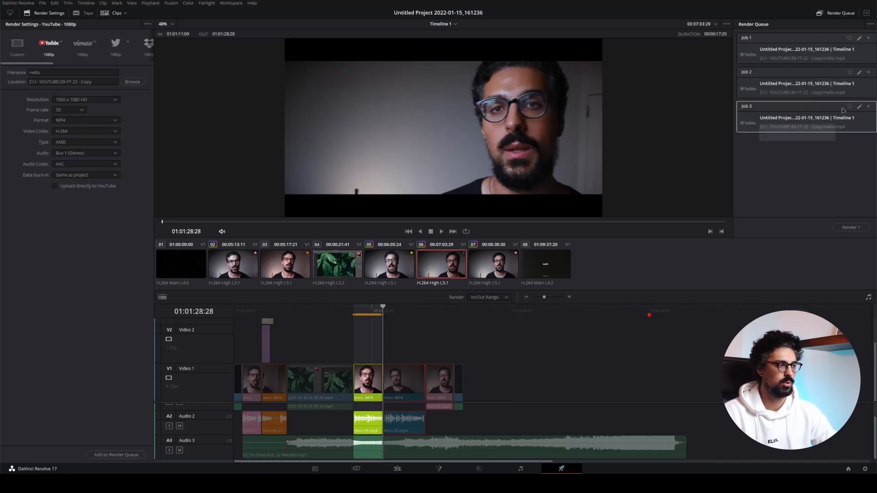
Remove Job 3 and Job 2 from the render queue, and start rendering the remaining full-timeline job
click(868, 107)
click(868, 73)
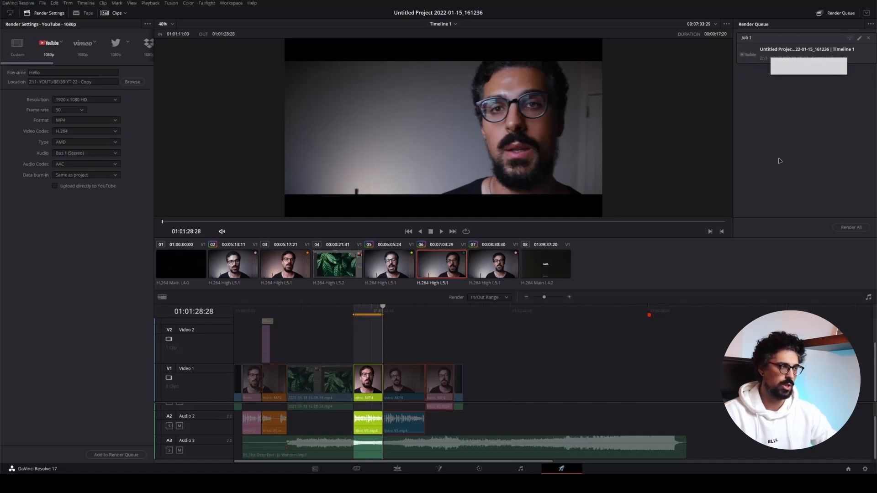
click(849, 227)
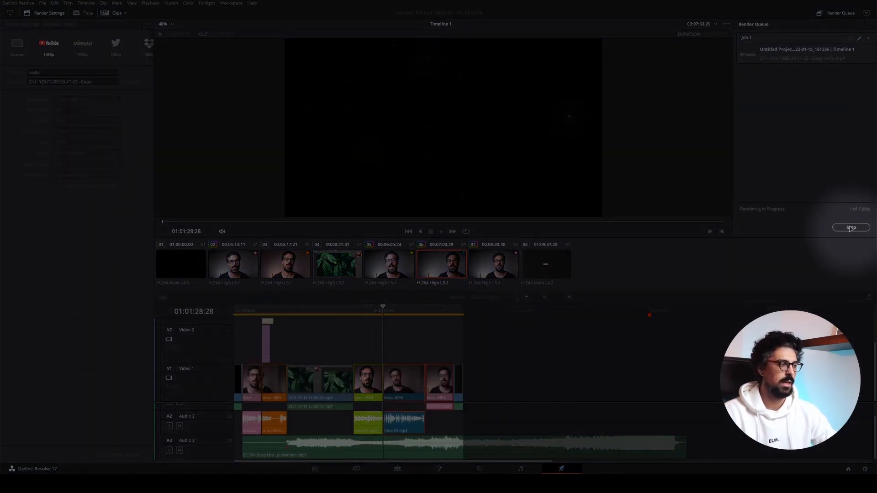